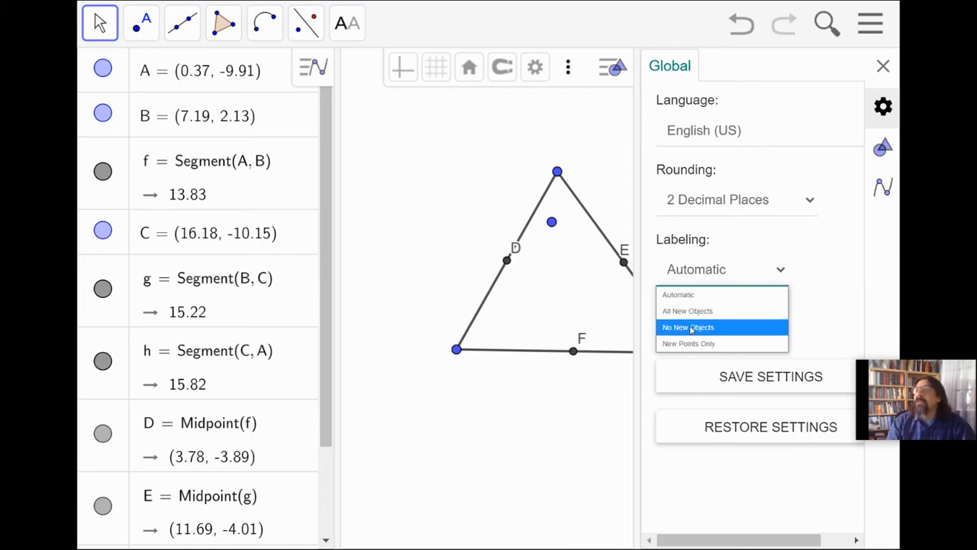
Set labeling to No New Objects and place free points at about (3.9, -11.15) below side AC and (14.26, -6.31) outside side BC.
click(692, 328)
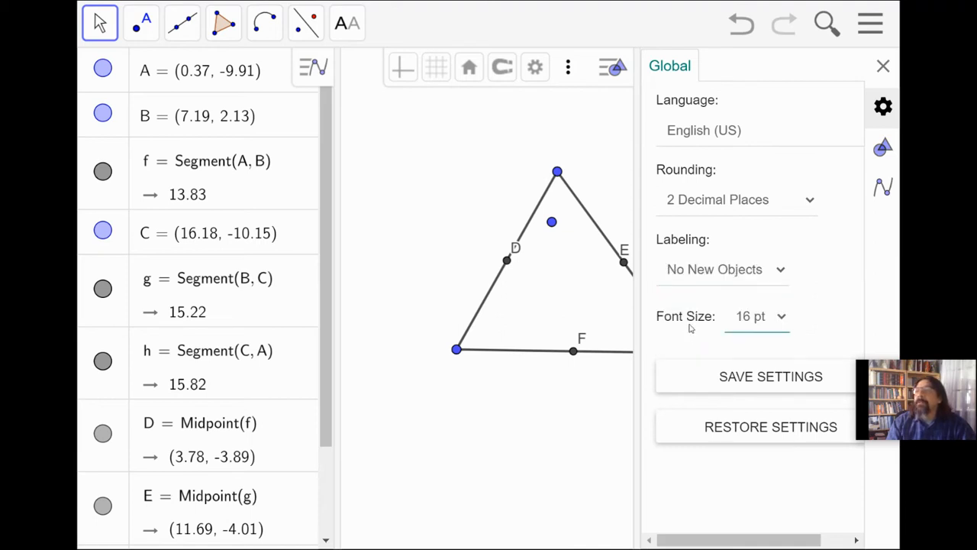
click(884, 66)
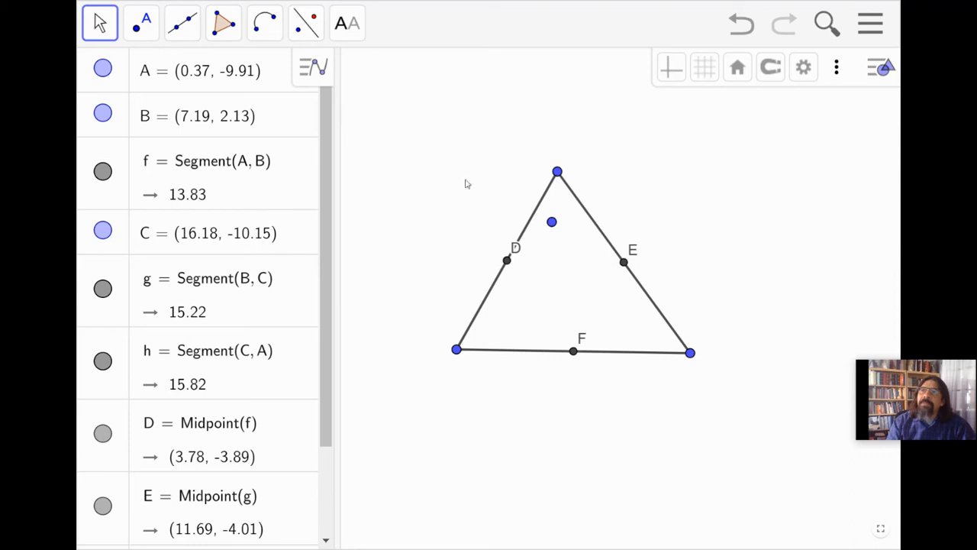
click(141, 22)
click(152, 79)
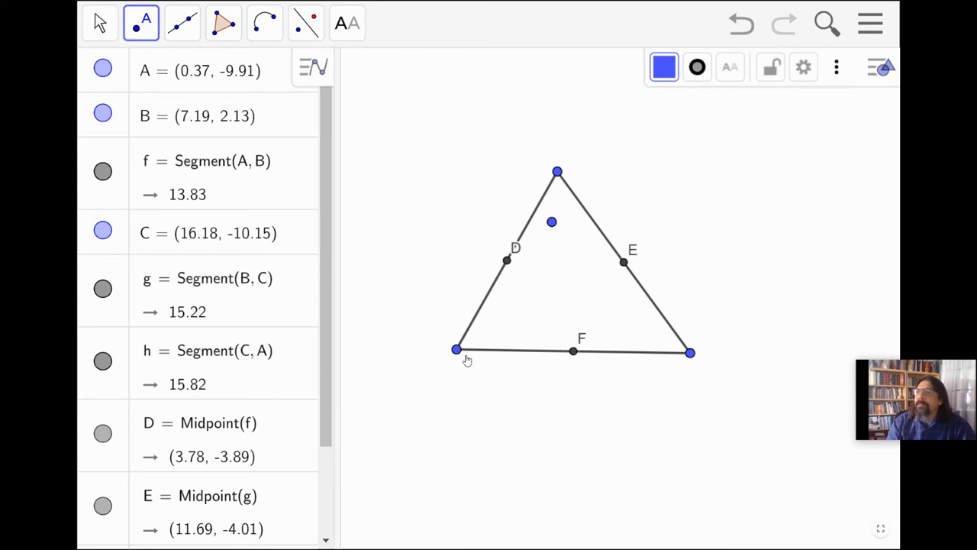
click(509, 367)
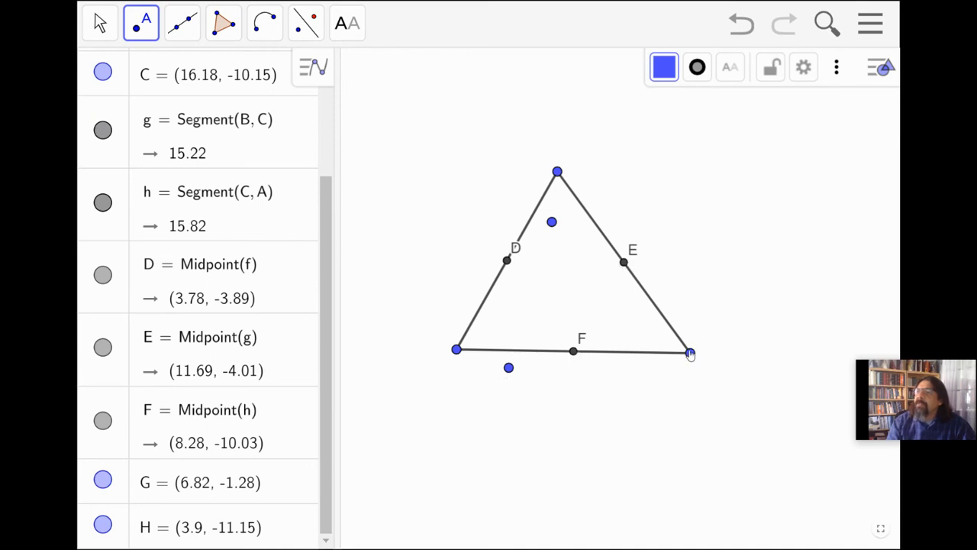
click(662, 296)
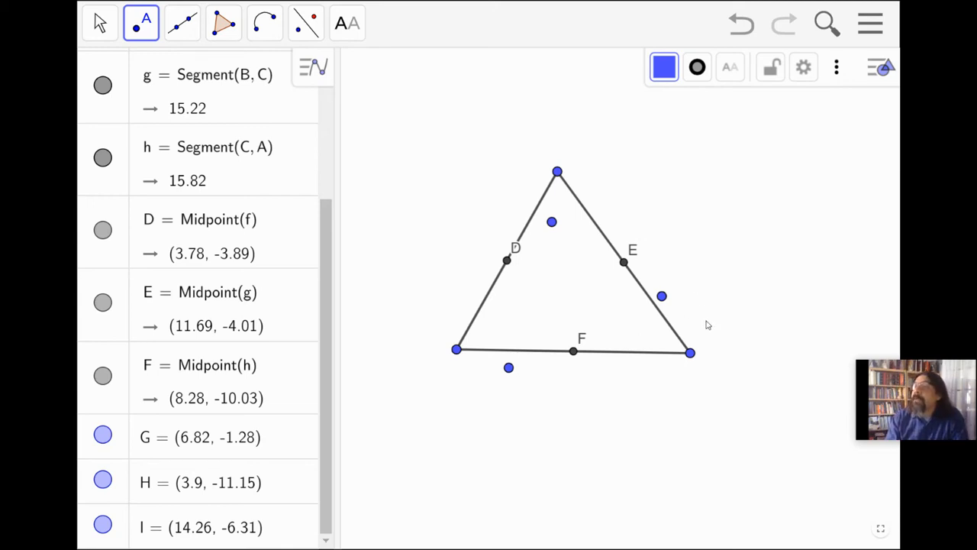
Reflect free point G about midpoint D, point H about midpoint F, and point I about midpoint E.
click(233, 30)
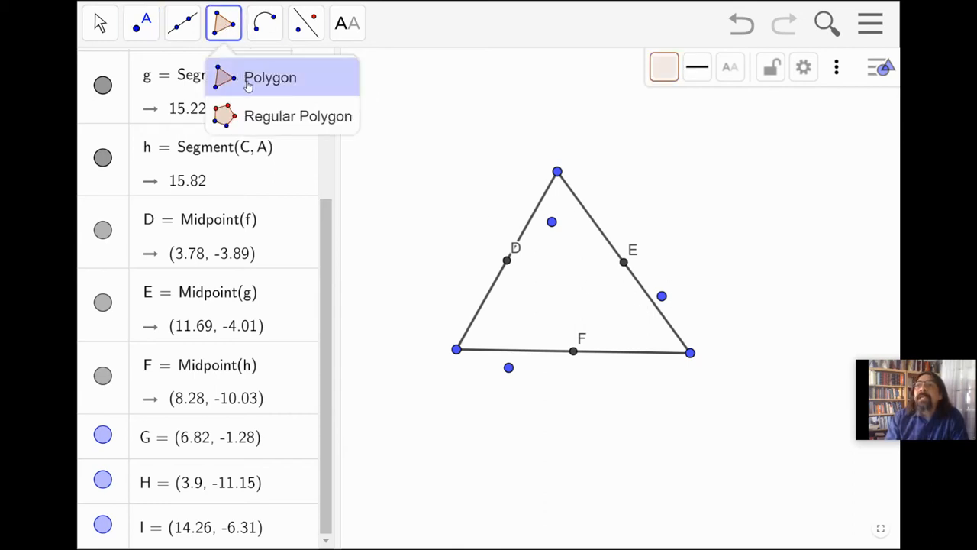
mouse_move(305, 27)
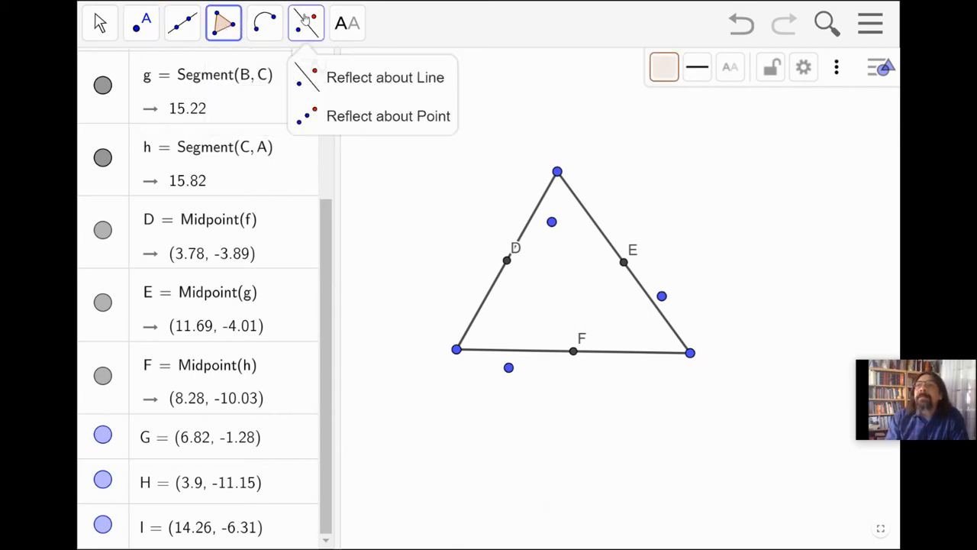
click(369, 121)
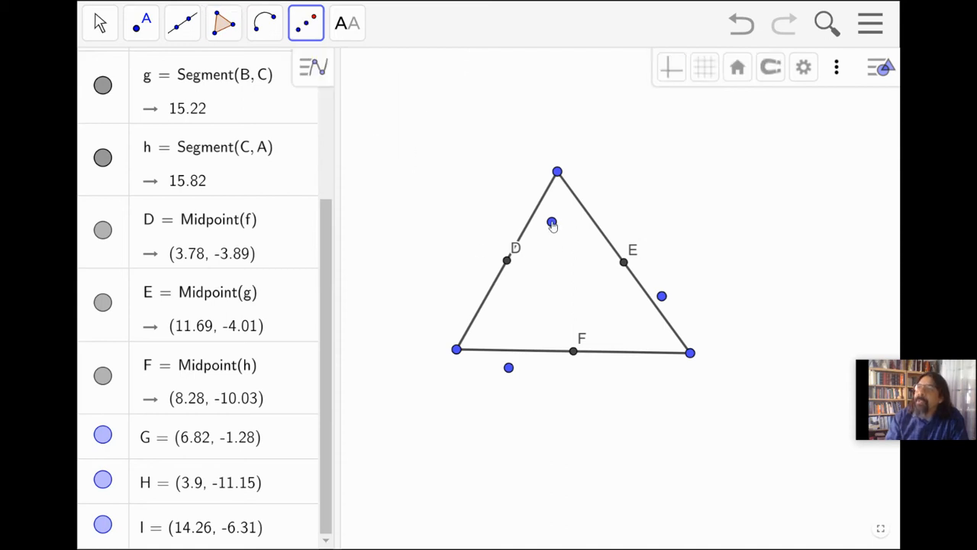
click(507, 261)
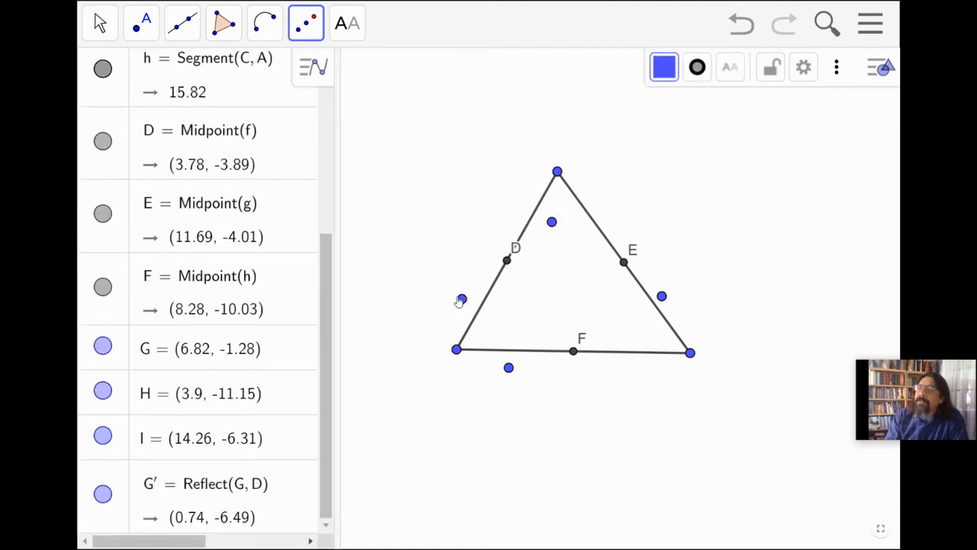
click(508, 369)
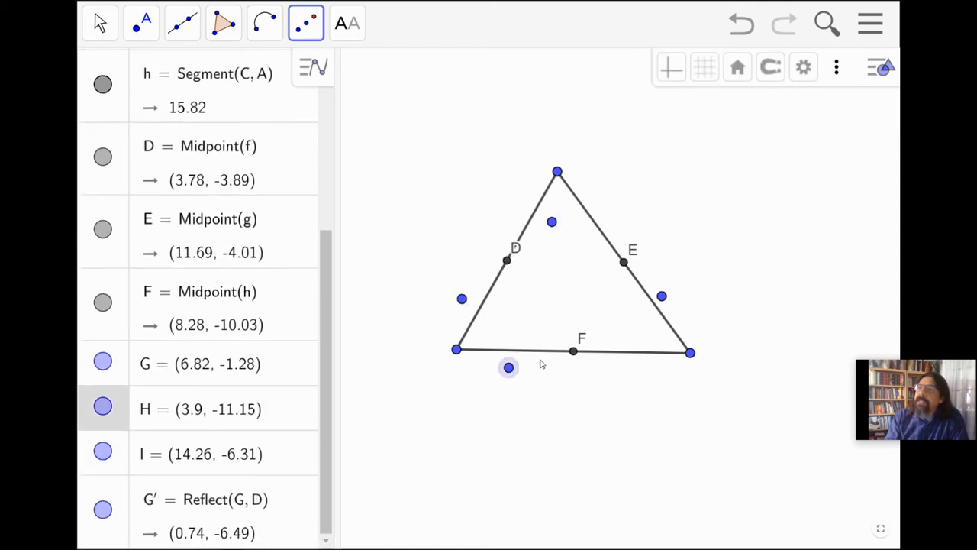
click(574, 352)
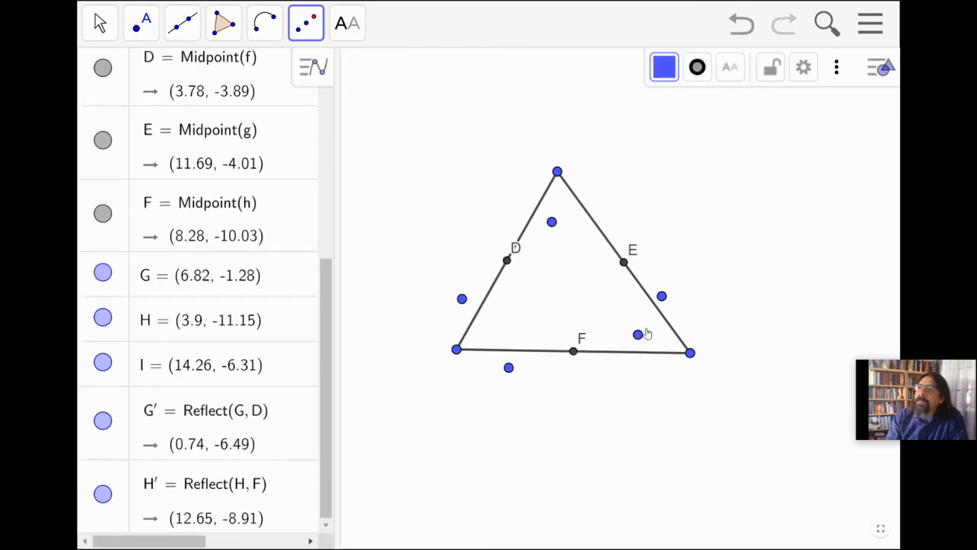
click(661, 296)
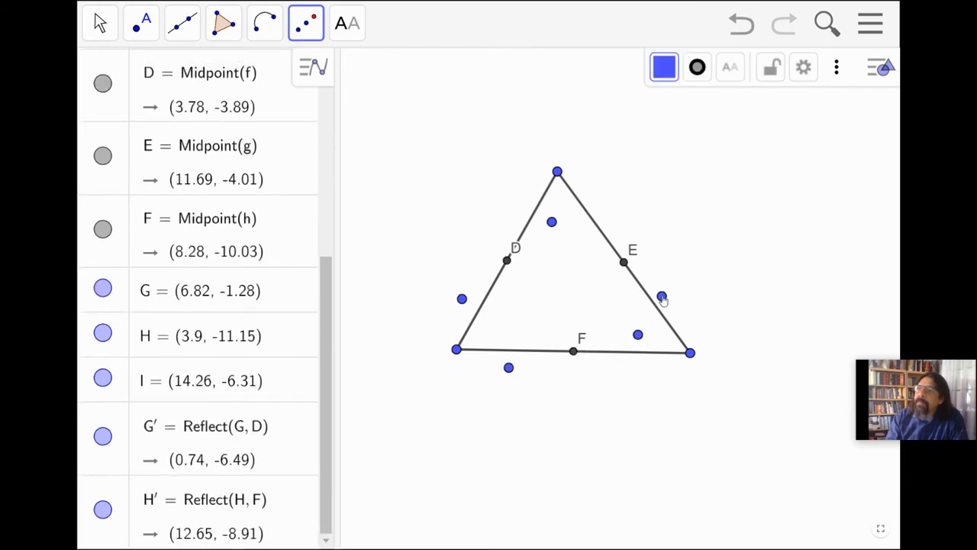
click(624, 263)
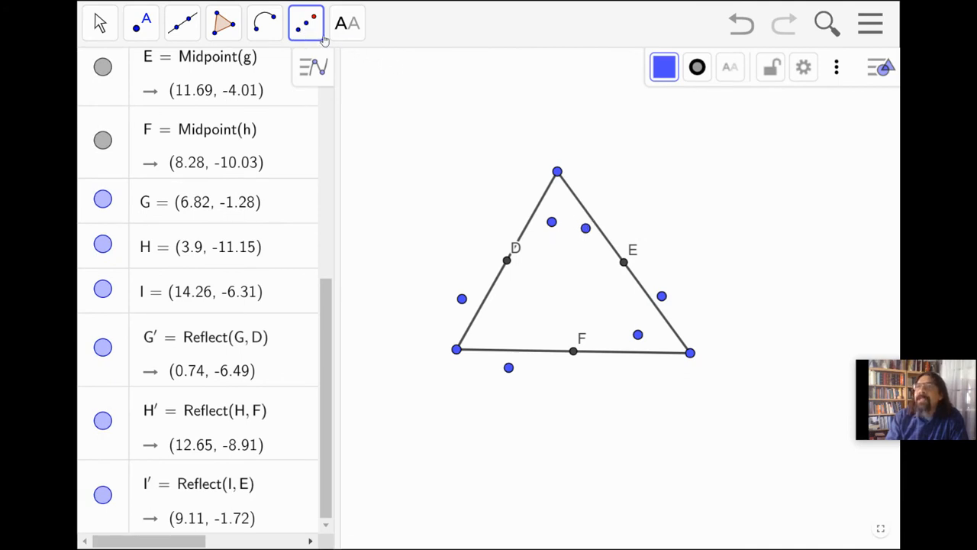
Draw a closed polygon through B, G, G′, A, H, H′, C, I and I′, in that order.
click(224, 23)
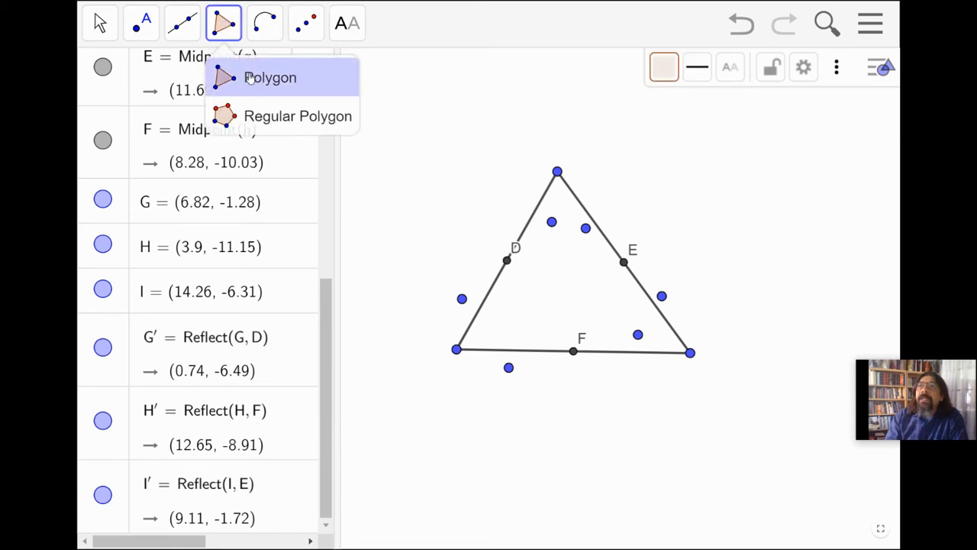
click(251, 79)
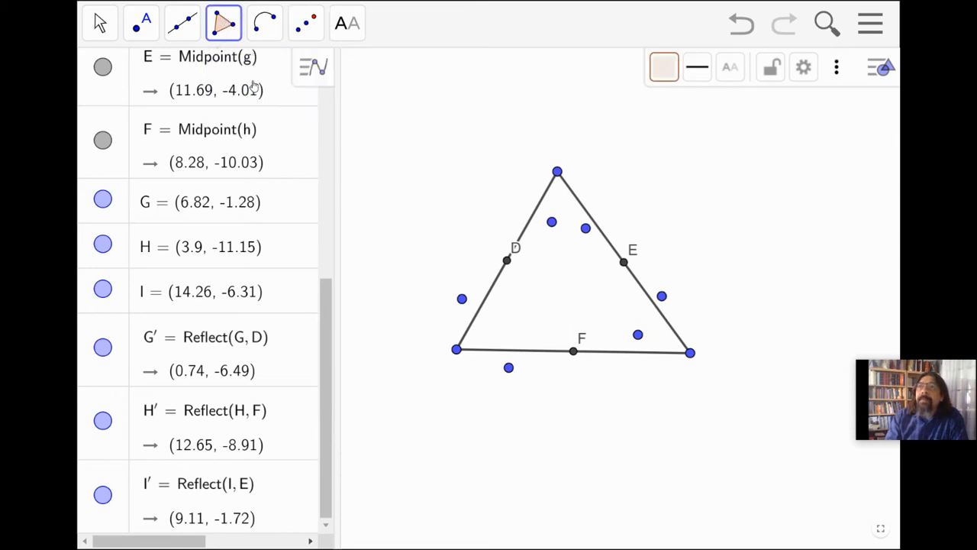
click(557, 173)
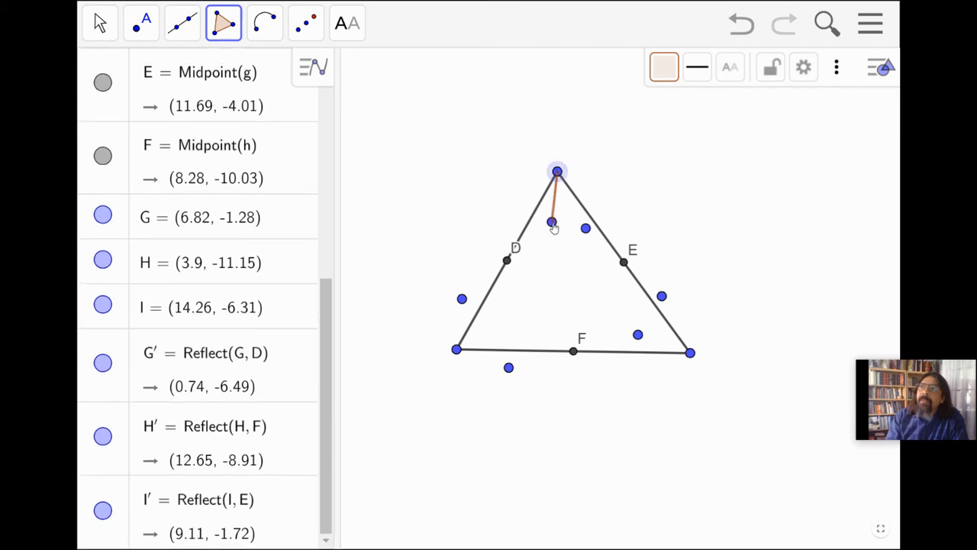
click(552, 222)
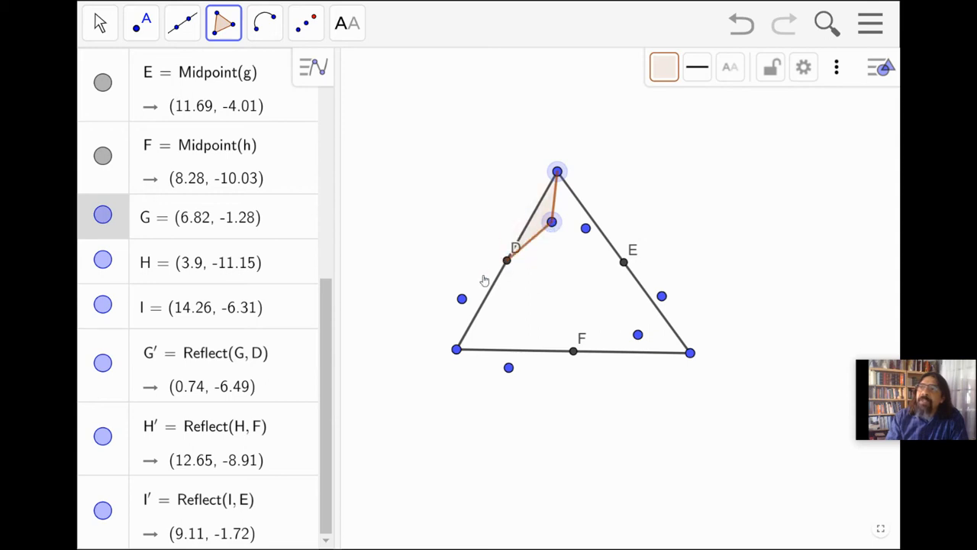
click(463, 300)
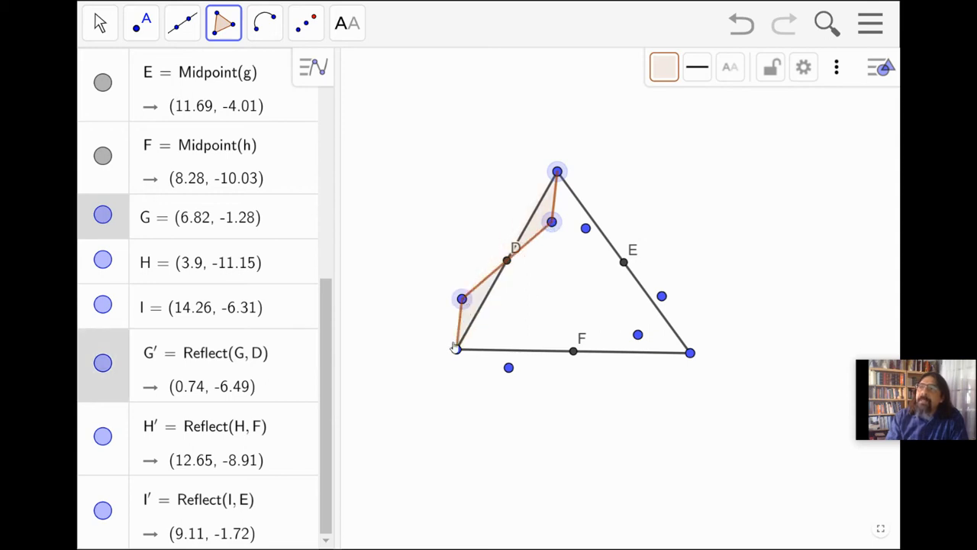
click(457, 350)
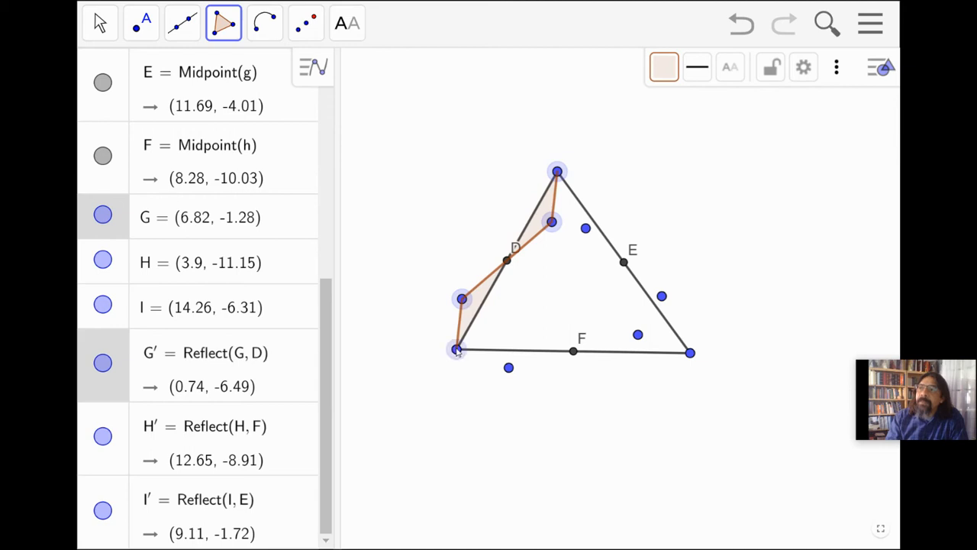
click(508, 367)
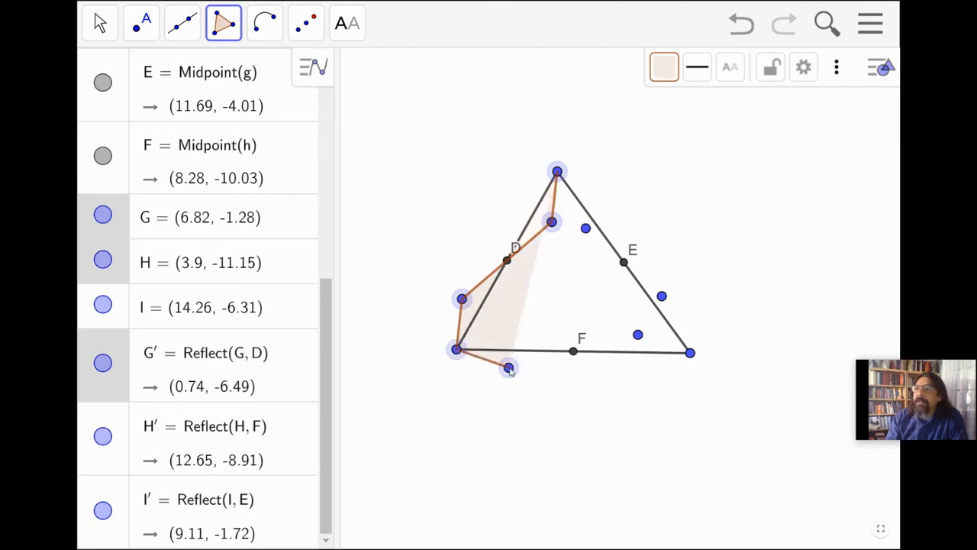
click(638, 335)
click(689, 352)
click(662, 297)
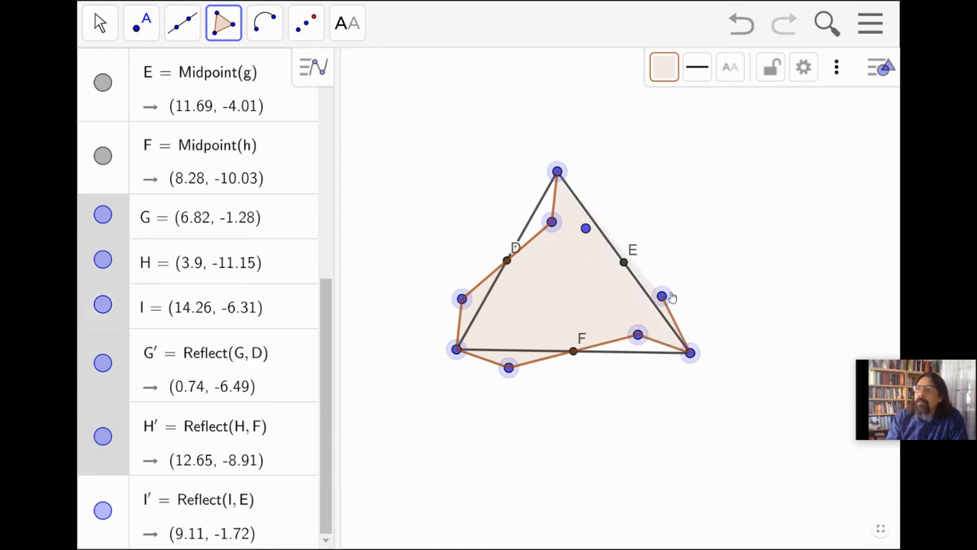
click(586, 229)
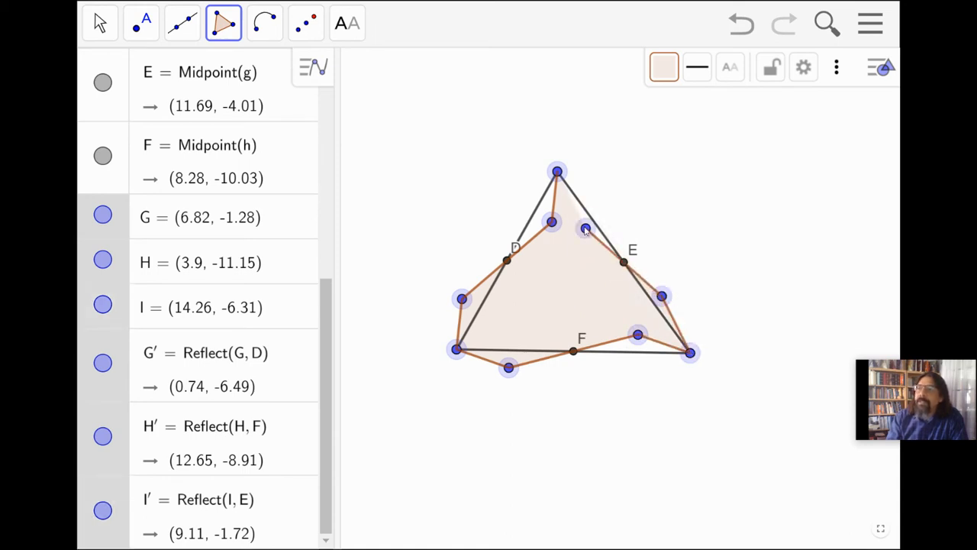
click(557, 173)
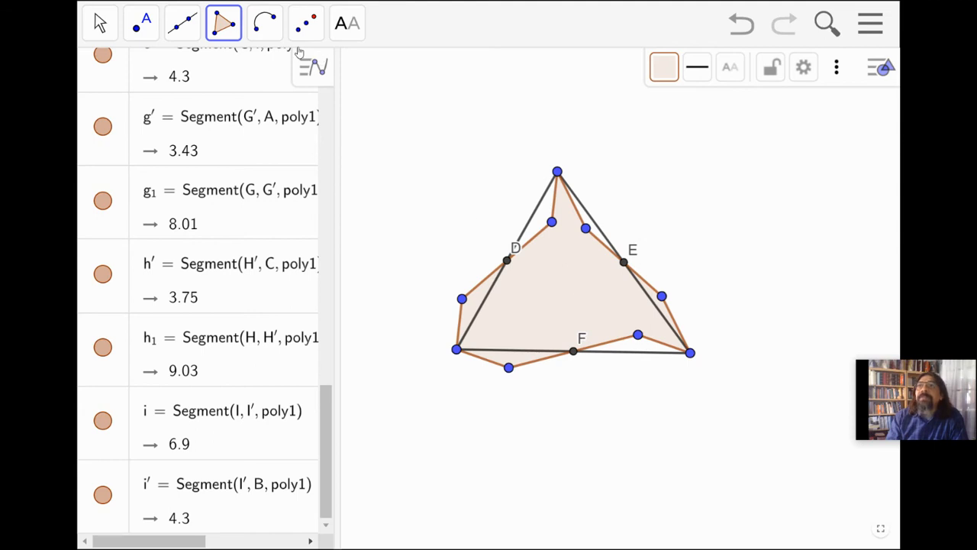
Reshape the polygon by moving G directly below B and H and I inside the triangle, and shift vertex A slightly down.
click(99, 23)
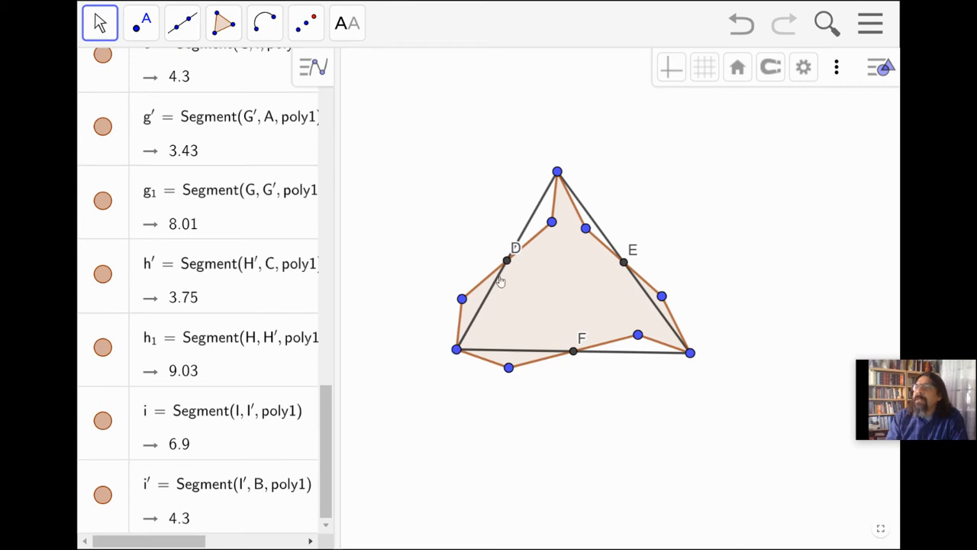
drag(551, 223, 550, 261)
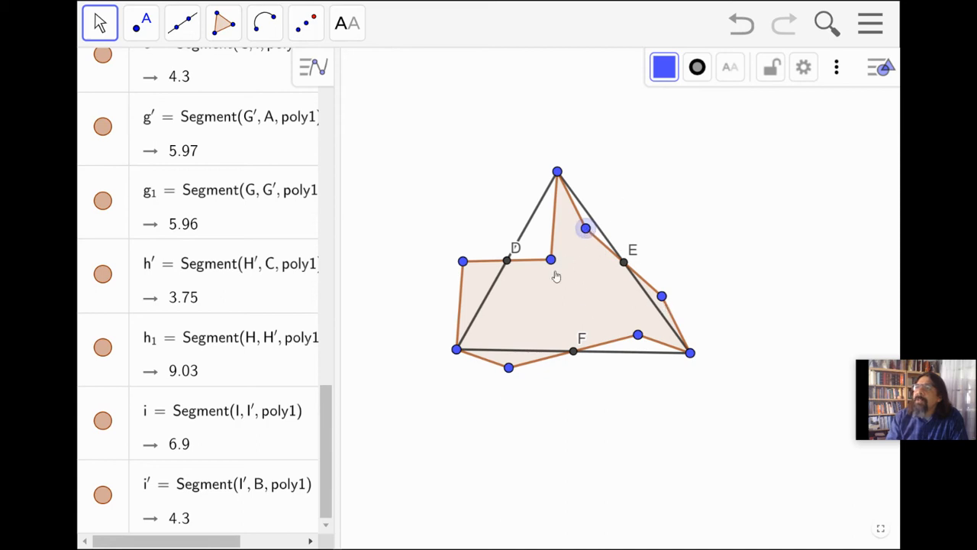
drag(508, 370, 543, 312)
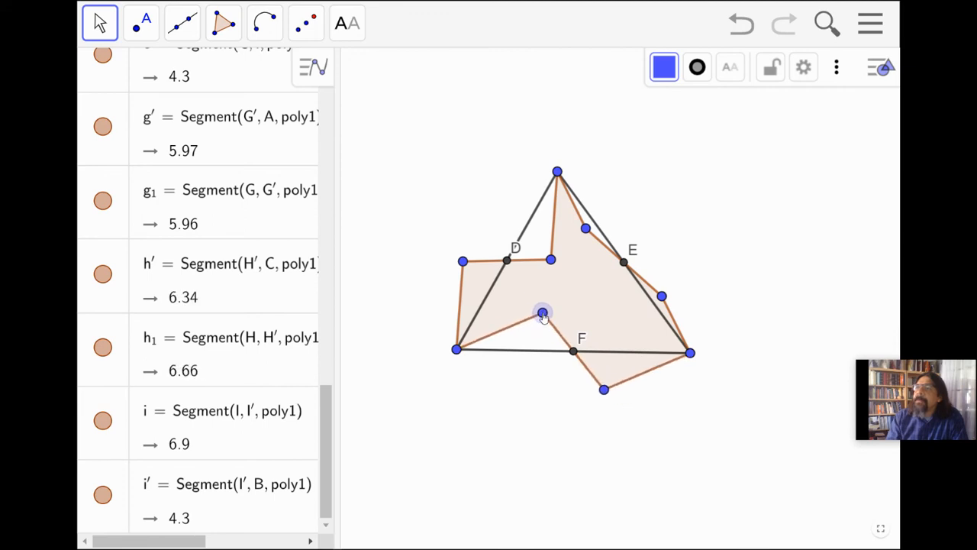
drag(662, 298, 610, 301)
drag(551, 262, 557, 256)
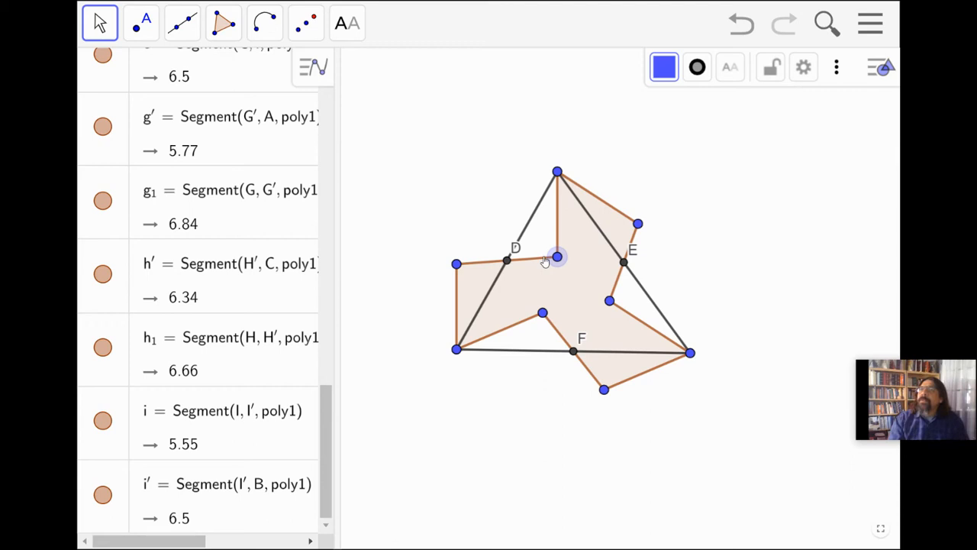
click(478, 181)
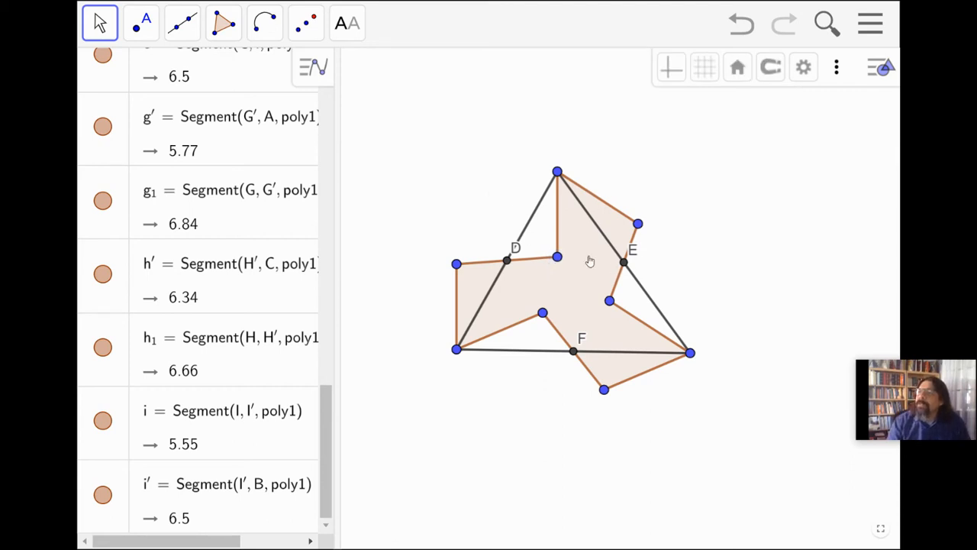
mouse_move(457, 350)
mouse_down()
mouse_move(457, 369)
mouse_move(459, 358)
mouse_up()
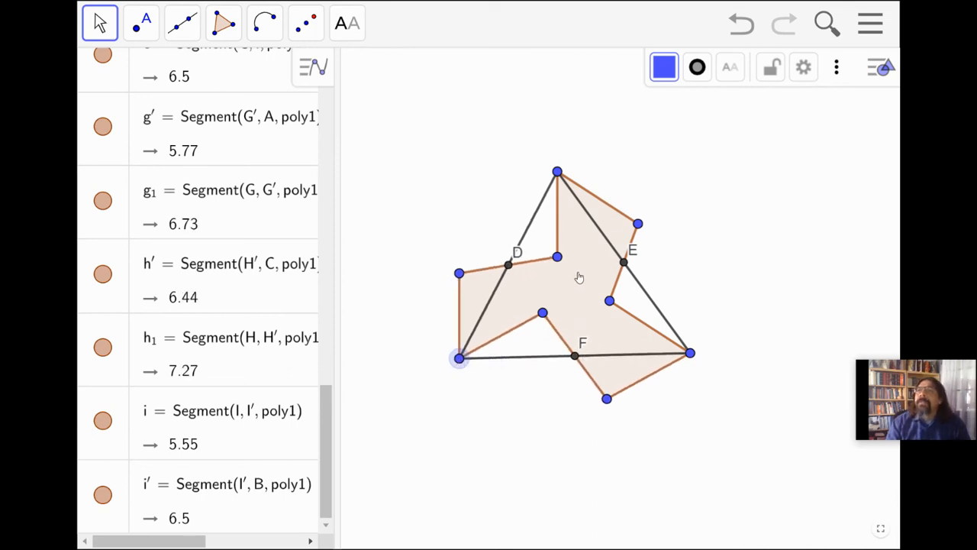
Reflect the whole polygon about midpoint D and again about midpoint E to add two adjoining tiles.
click(307, 23)
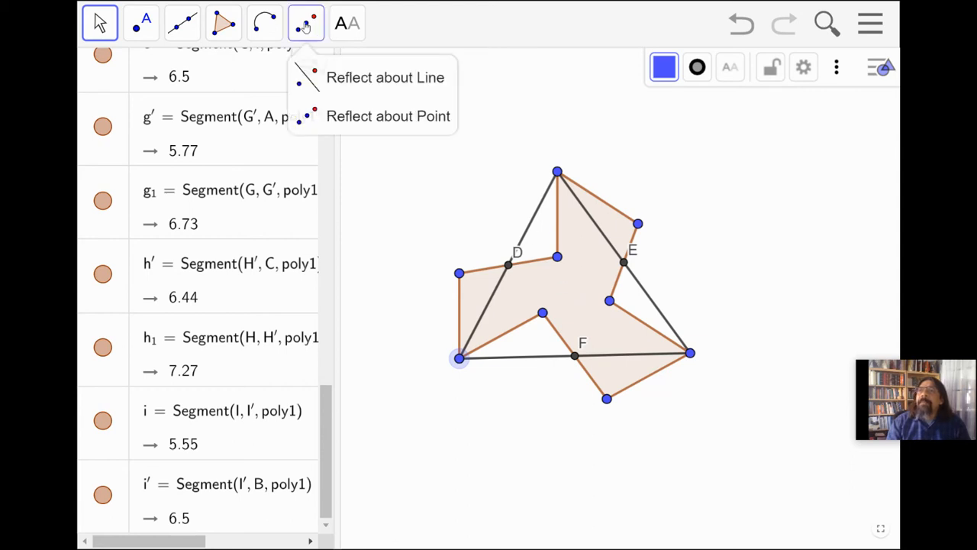
click(383, 124)
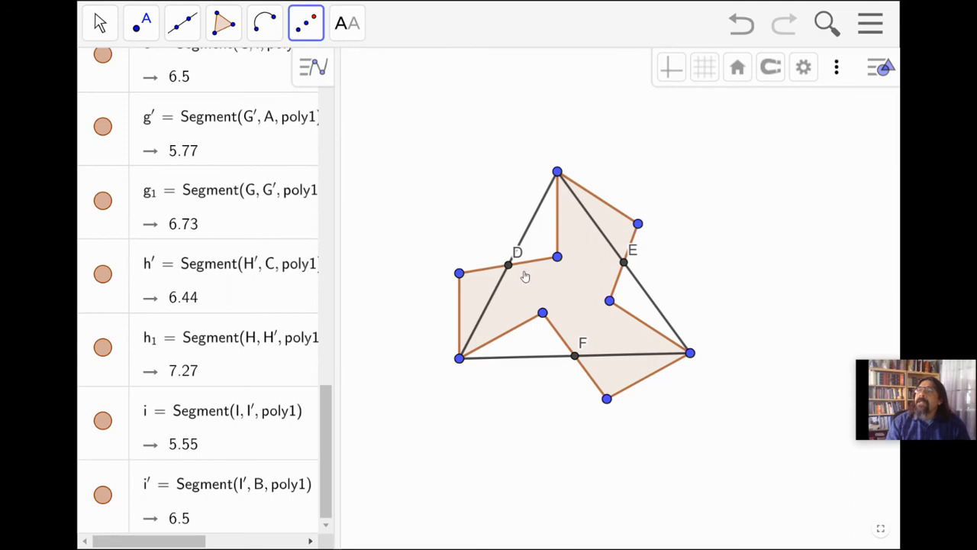
click(566, 285)
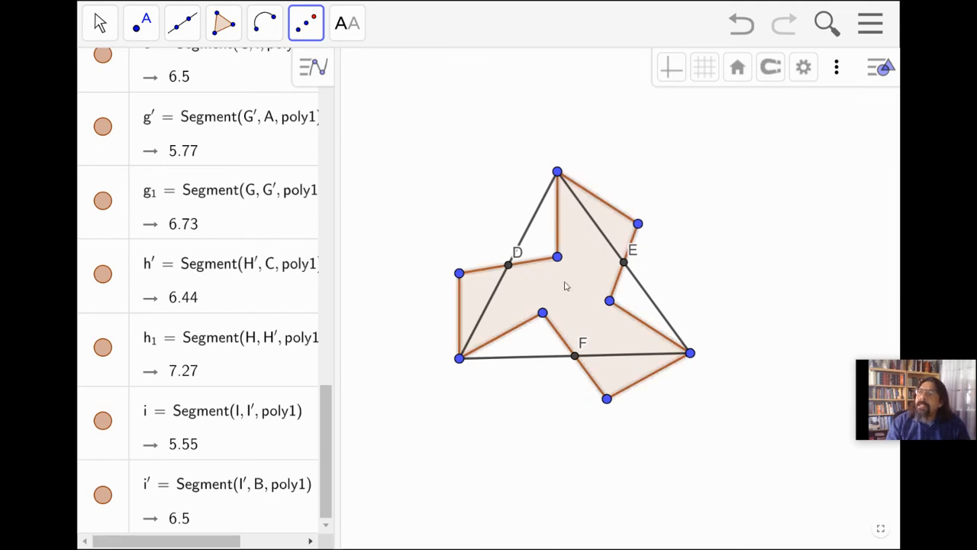
click(507, 267)
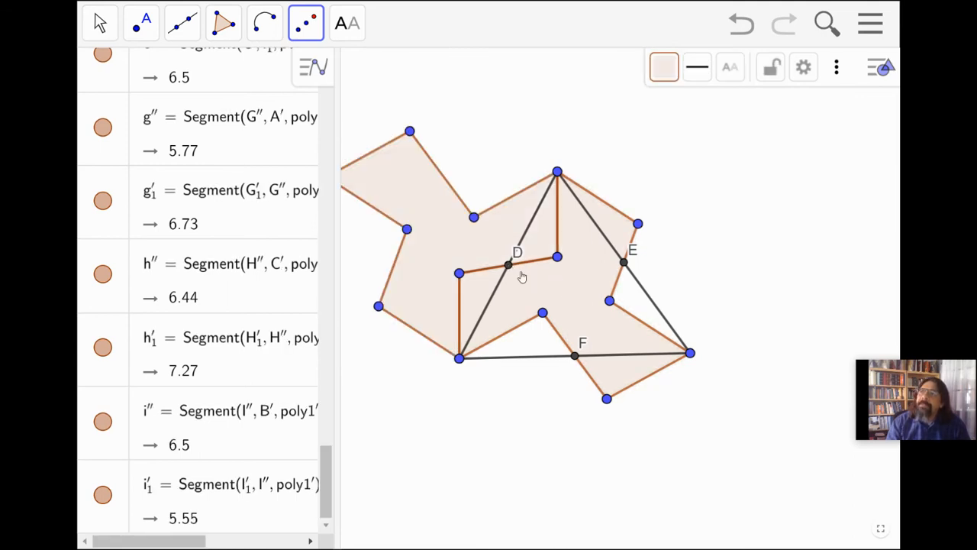
click(565, 291)
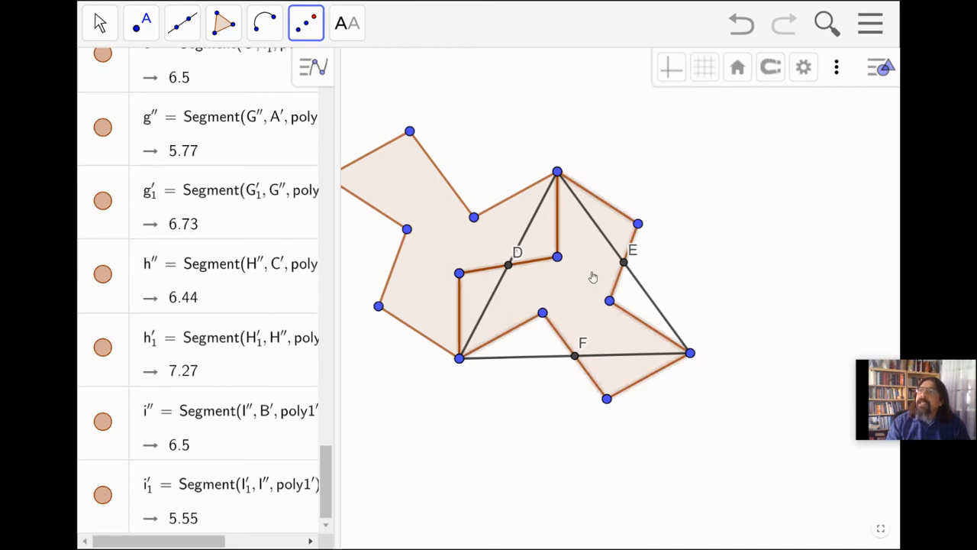
click(624, 262)
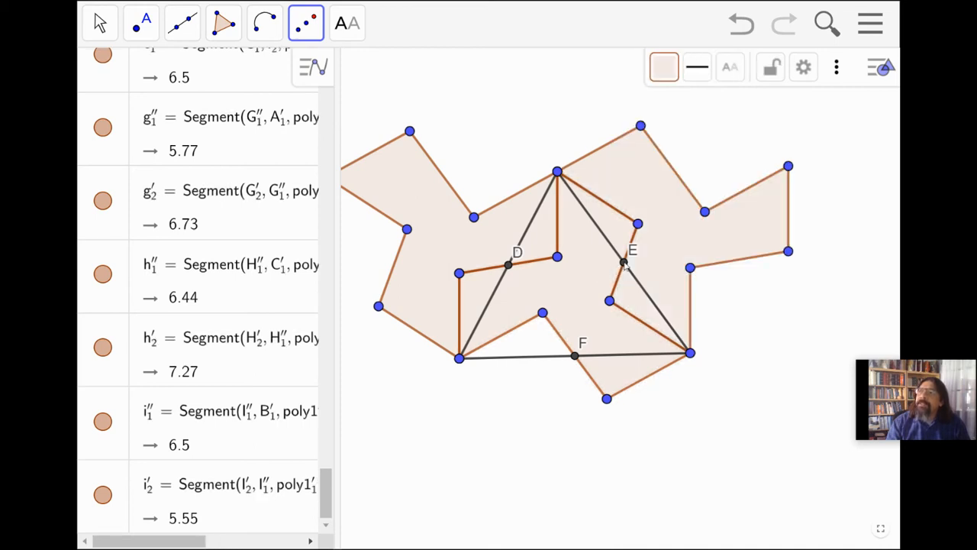
Reflect the original polygon about midpoint F to add the third adjoining tile.
click(575, 357)
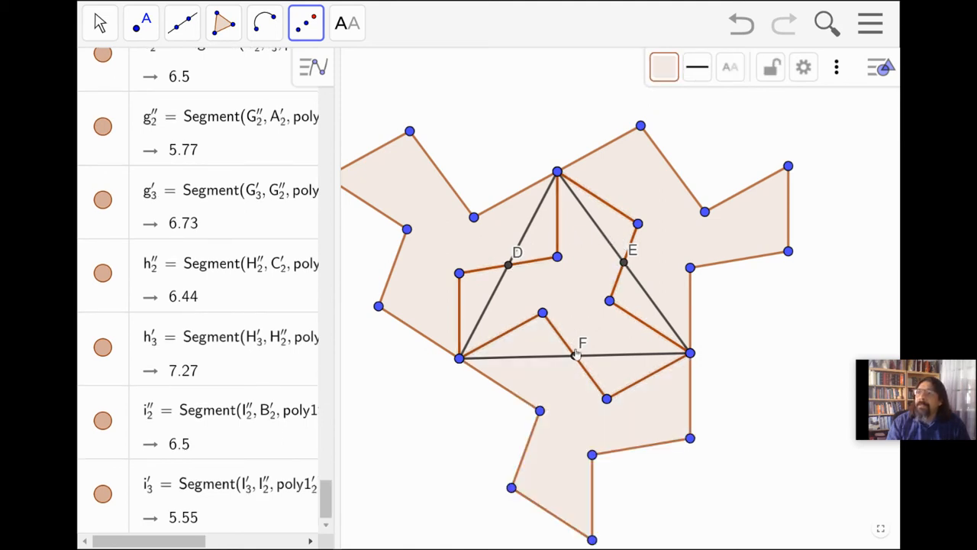
Reflect midpoint E about D, midpoint D about F, and midpoint F about E.
click(624, 261)
click(509, 265)
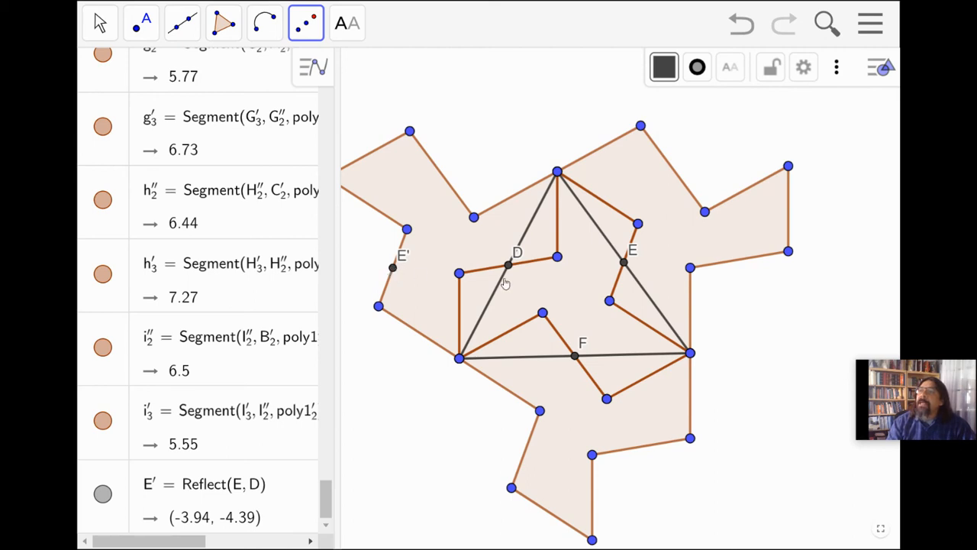
click(508, 265)
click(574, 356)
click(575, 356)
click(624, 262)
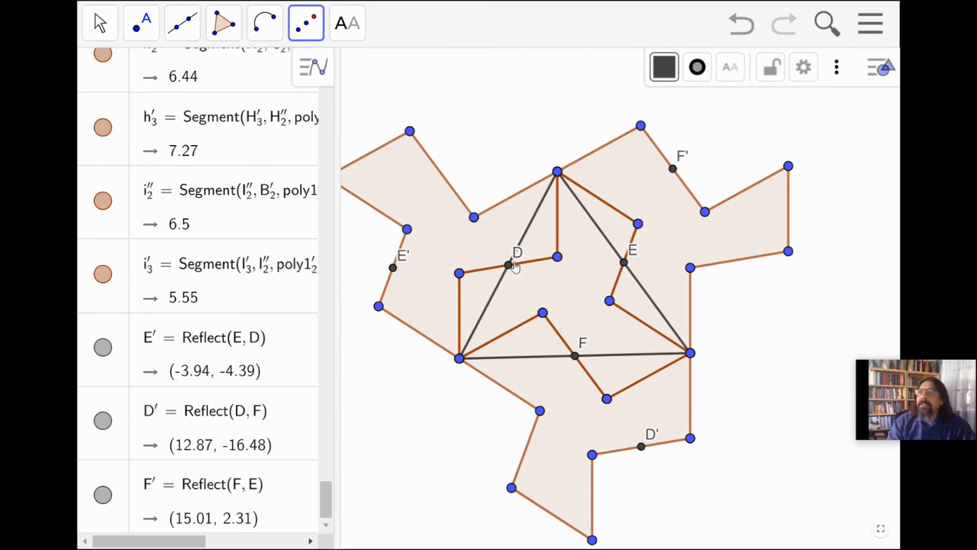
Reflect midpoint D about E, midpoint E about F, and midpoint F about D.
click(508, 267)
click(625, 262)
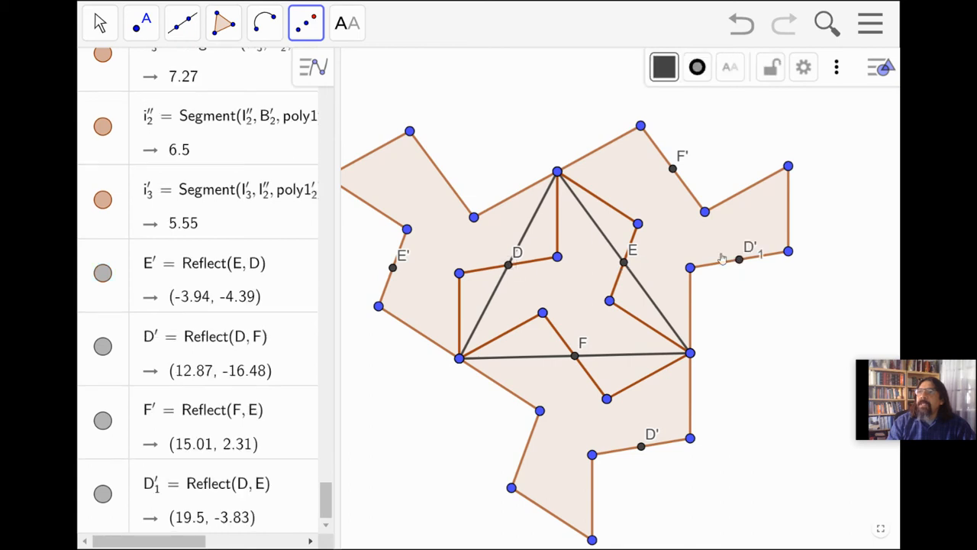
click(623, 262)
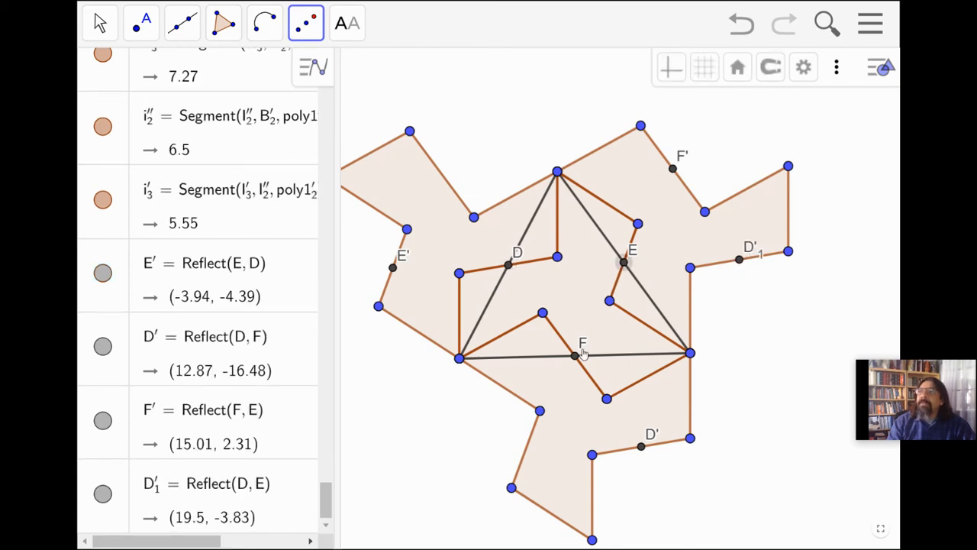
click(574, 355)
click(575, 357)
click(508, 264)
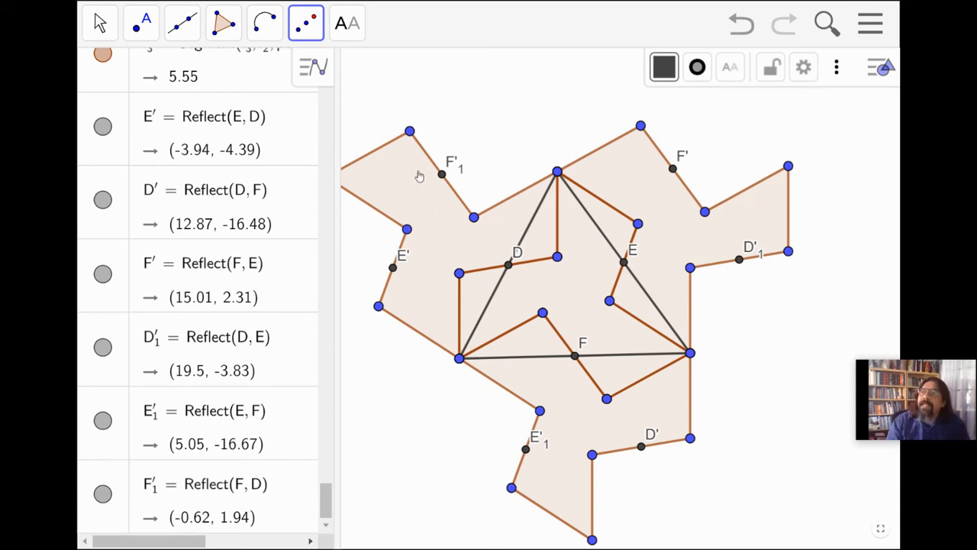
Reflect the tile adjoining at midpoint D about F′₁ and again about E′ to add two outer tiles.
click(429, 227)
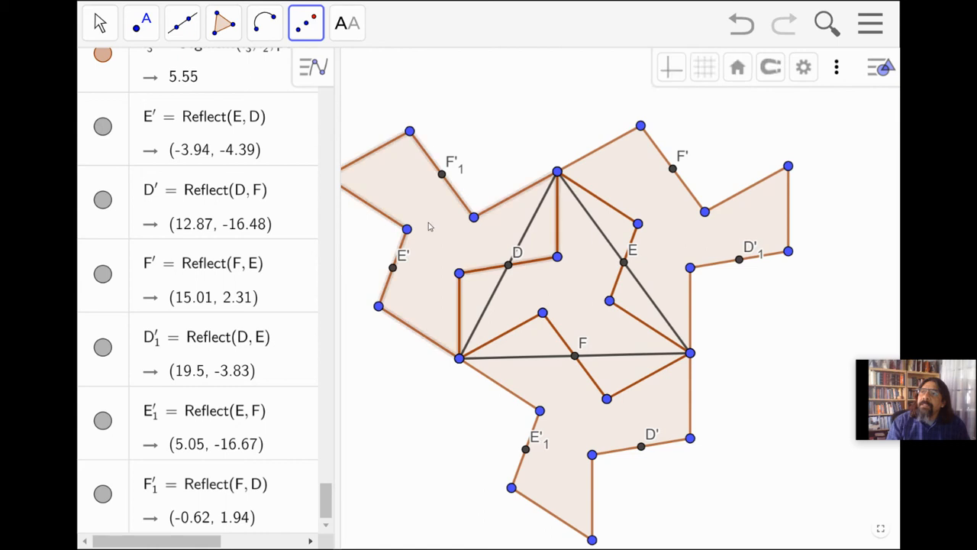
click(443, 175)
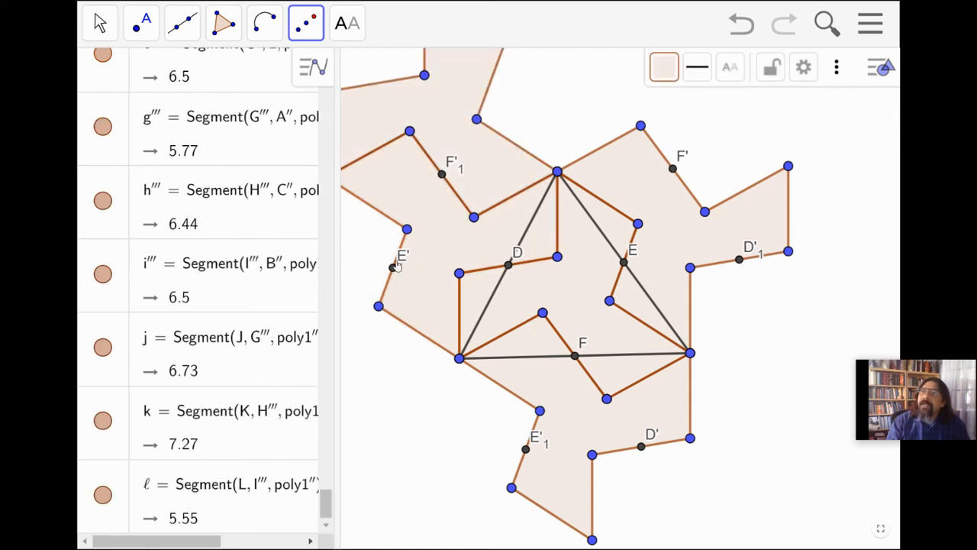
click(393, 268)
click(393, 268)
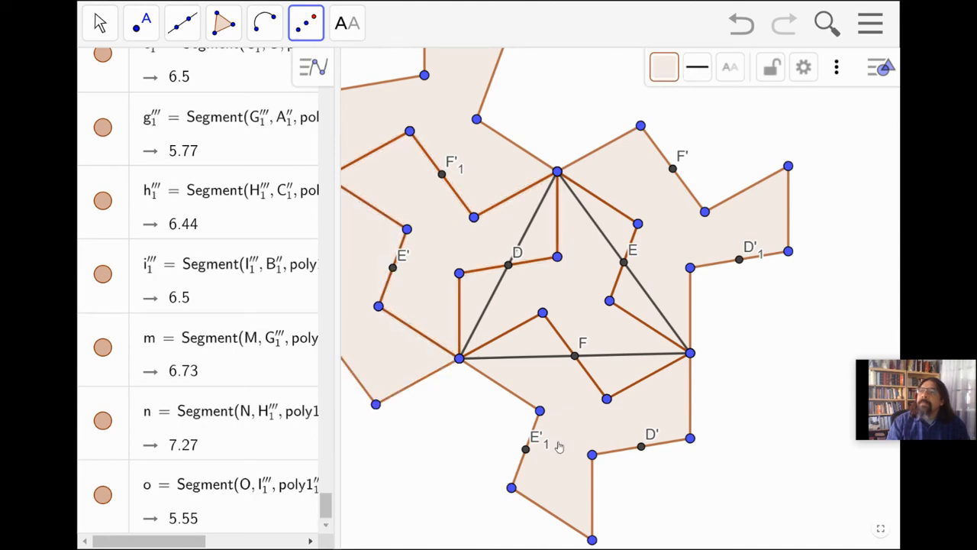
Reflect the tile adjoining at midpoint F about E′₁ and again about D′ to add two outer tiles.
click(525, 455)
click(526, 450)
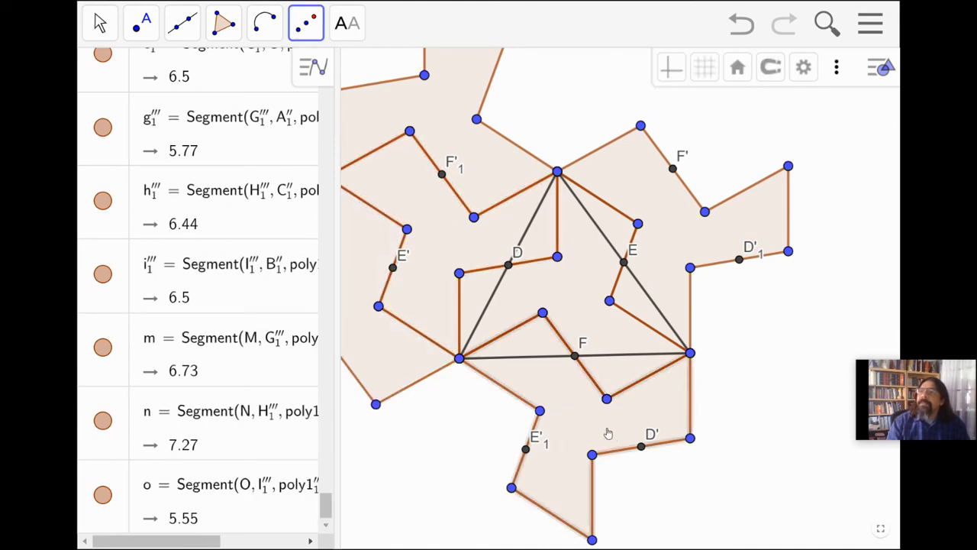
click(643, 451)
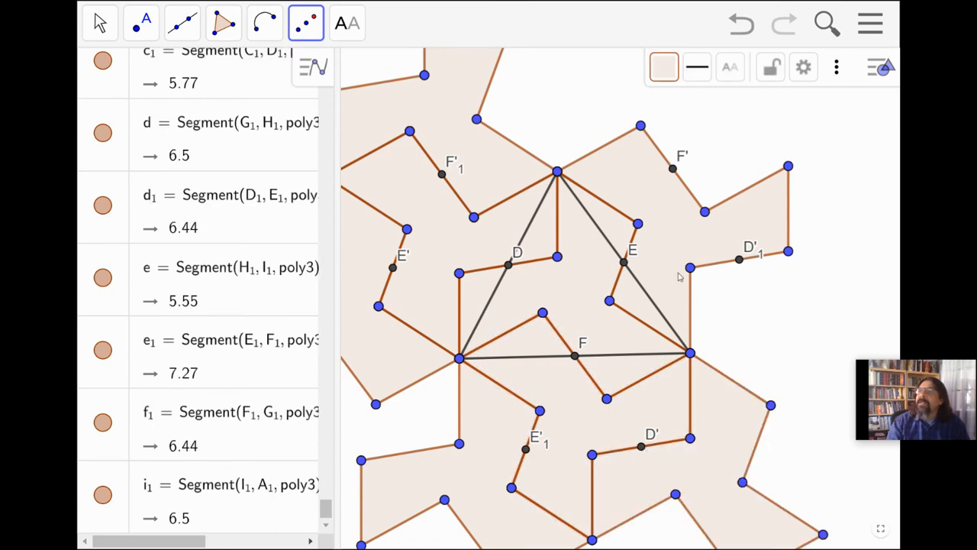
Reflect the tile adjoining at midpoint E about D′₁ and again about F′ to add two outer tiles.
click(739, 261)
click(739, 260)
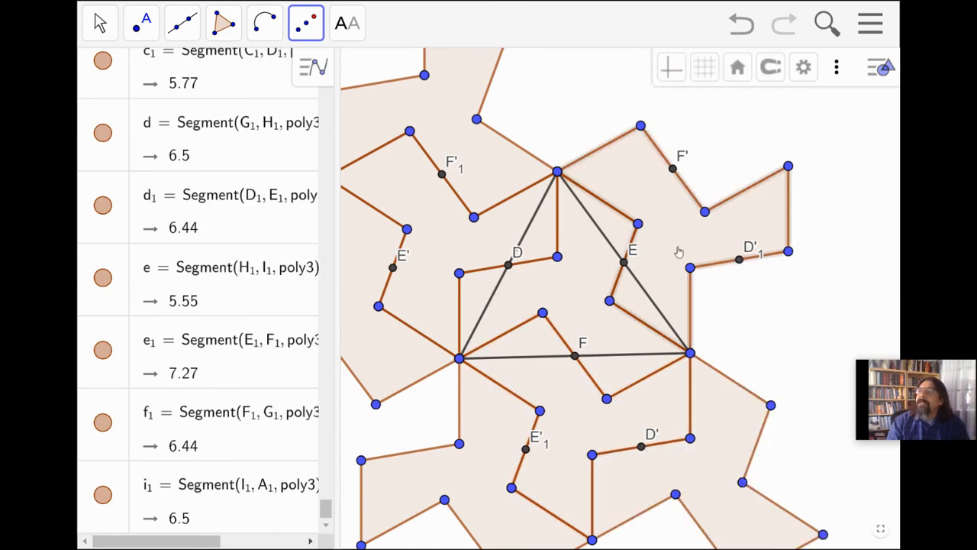
click(672, 170)
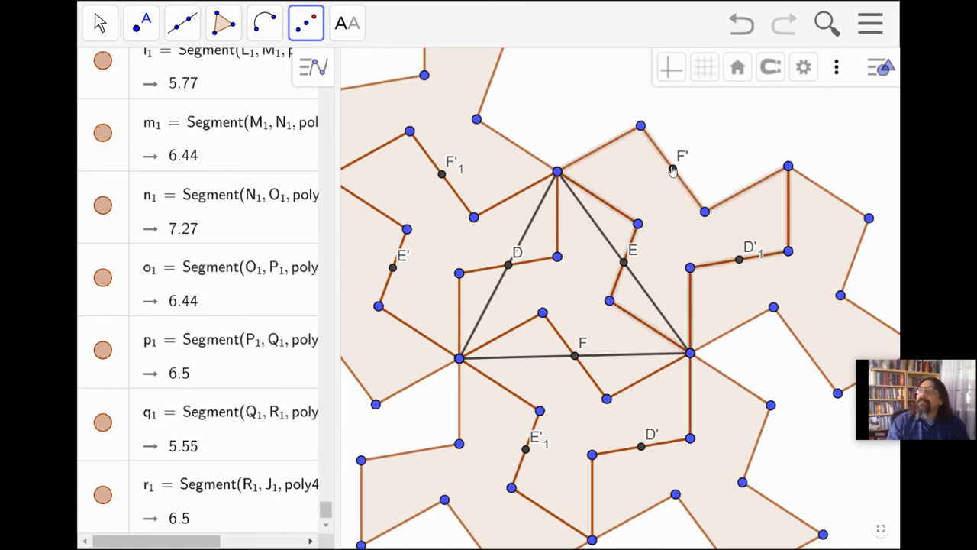
click(672, 170)
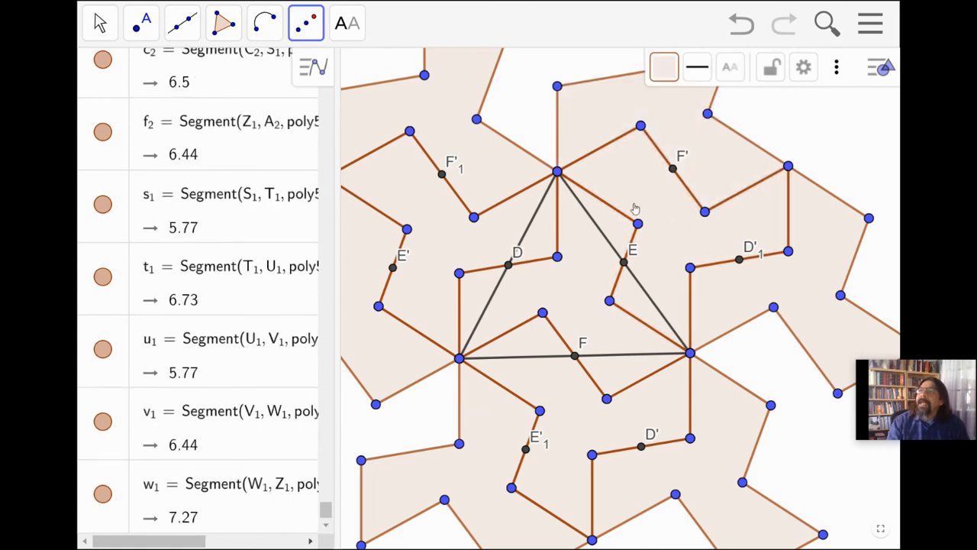
Move the central tile down and back up, shifting the whole tessellation slightly to the right.
scroll(635, 208, down, 5)
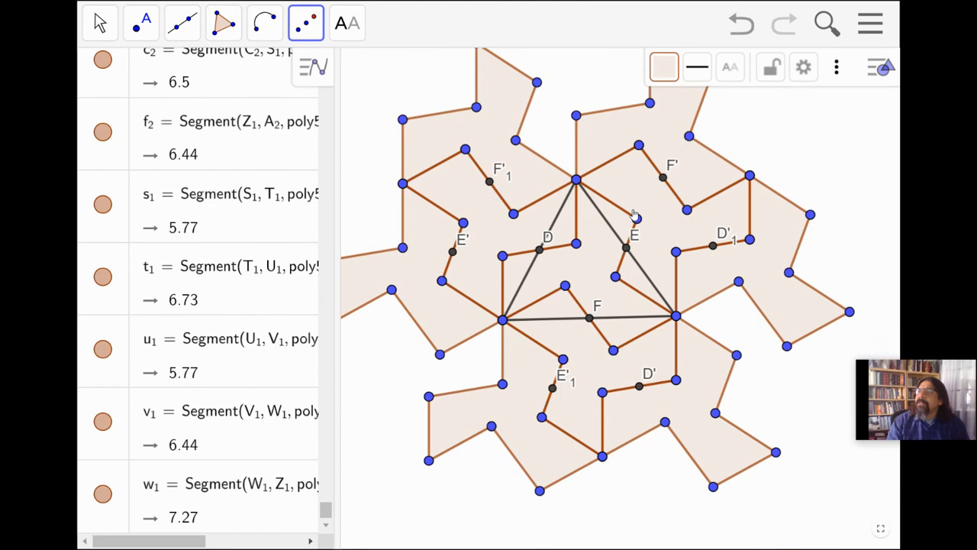
scroll(635, 216, down, 1)
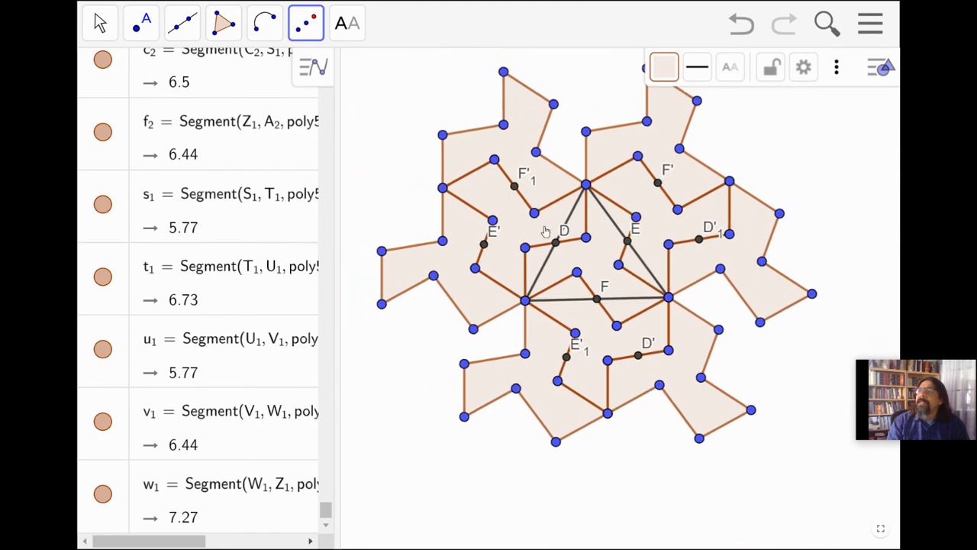
click(100, 24)
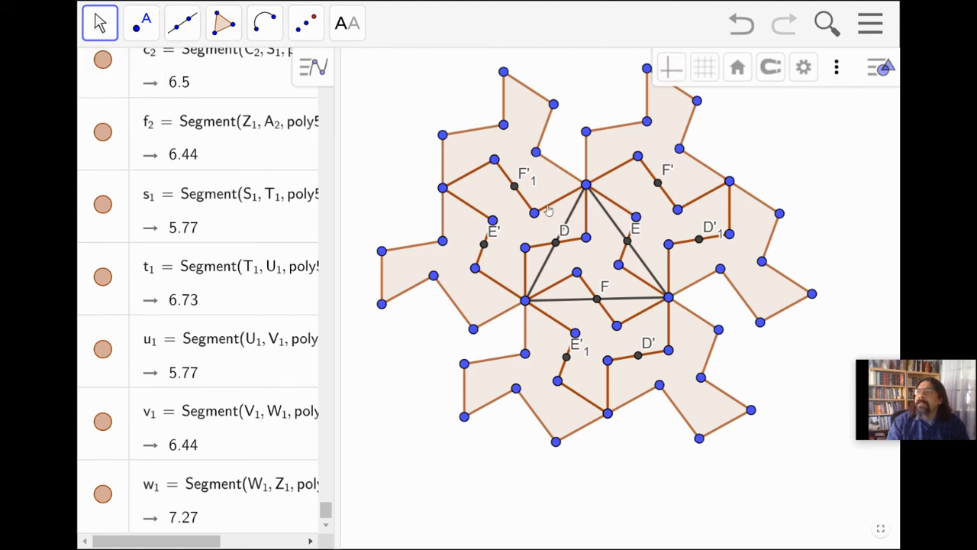
drag(590, 278, 588, 352)
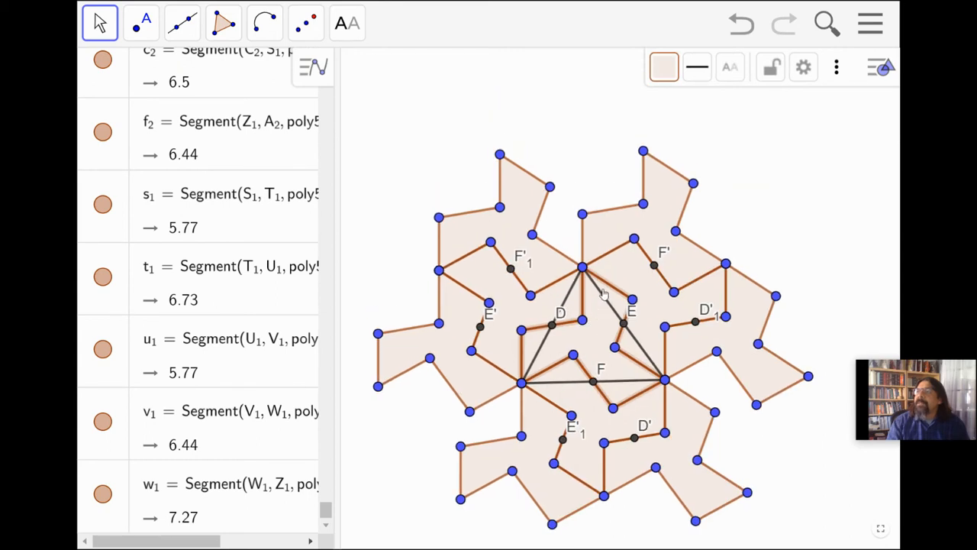
drag(610, 286, 611, 273)
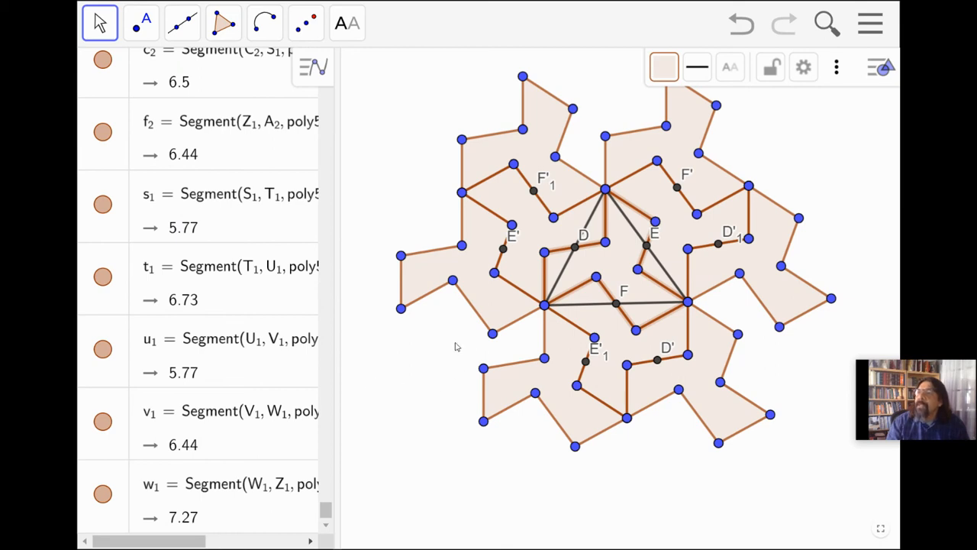
click(400, 342)
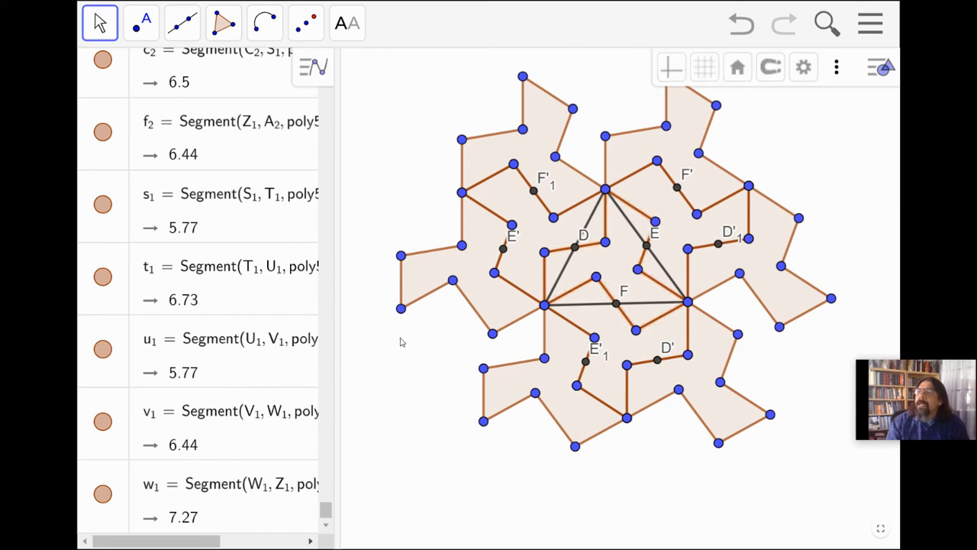
Set the line style of all three sides of the original triangle to dotted.
click(586, 307)
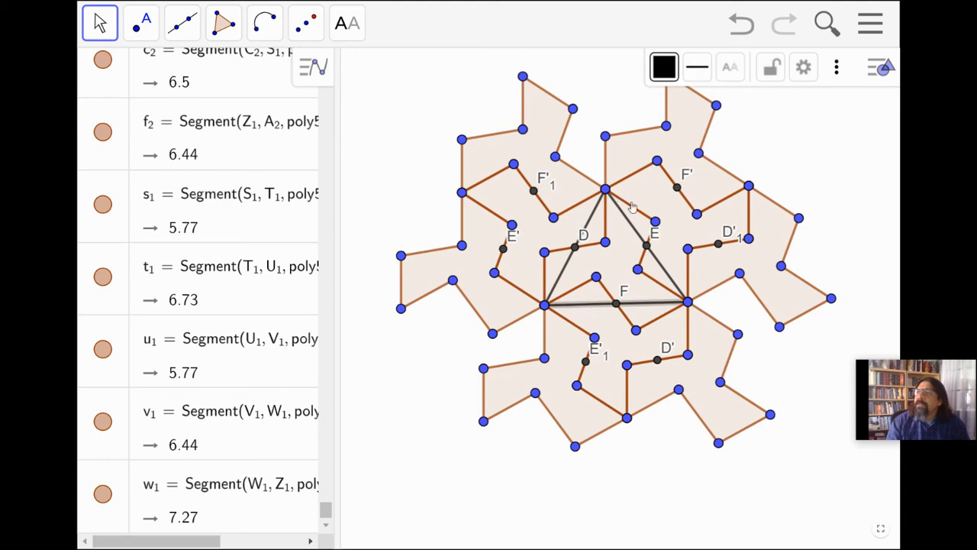
click(698, 69)
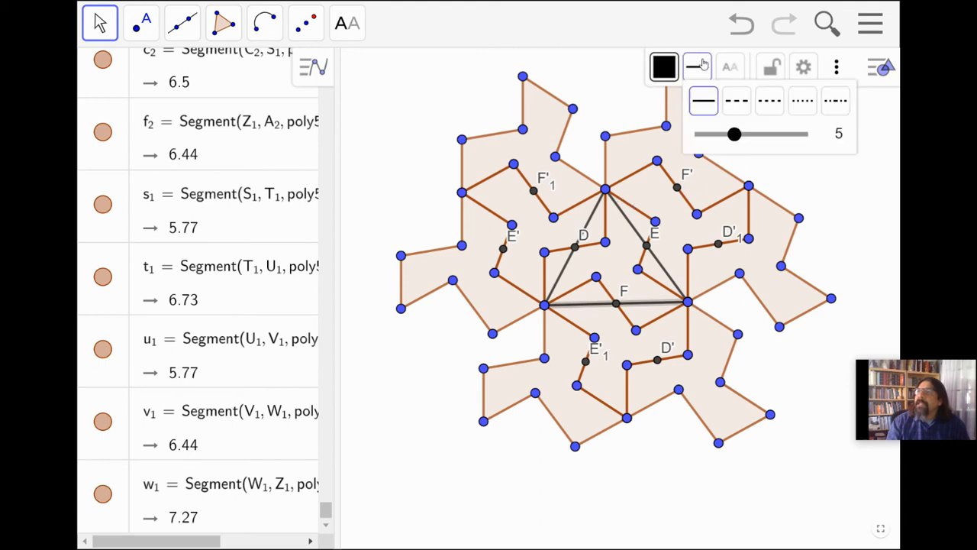
click(802, 98)
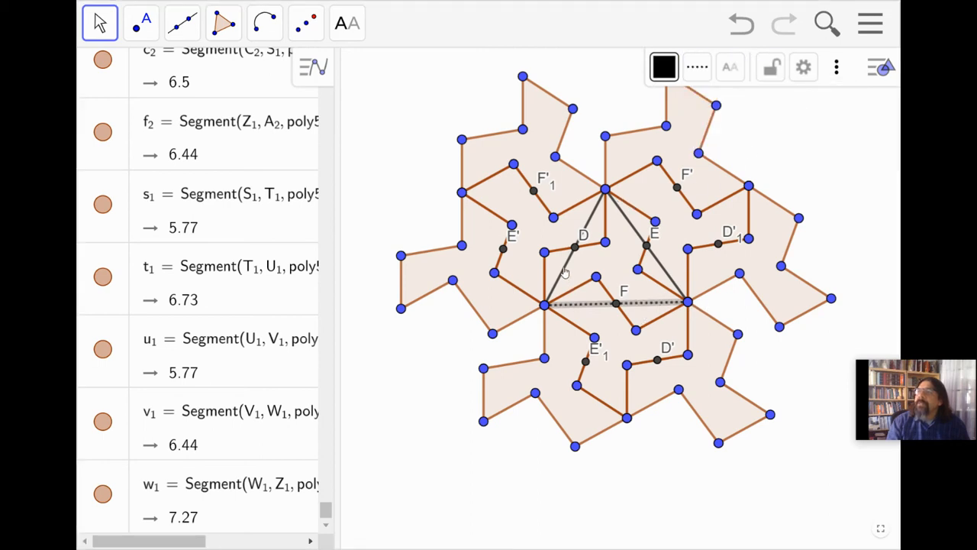
click(598, 264)
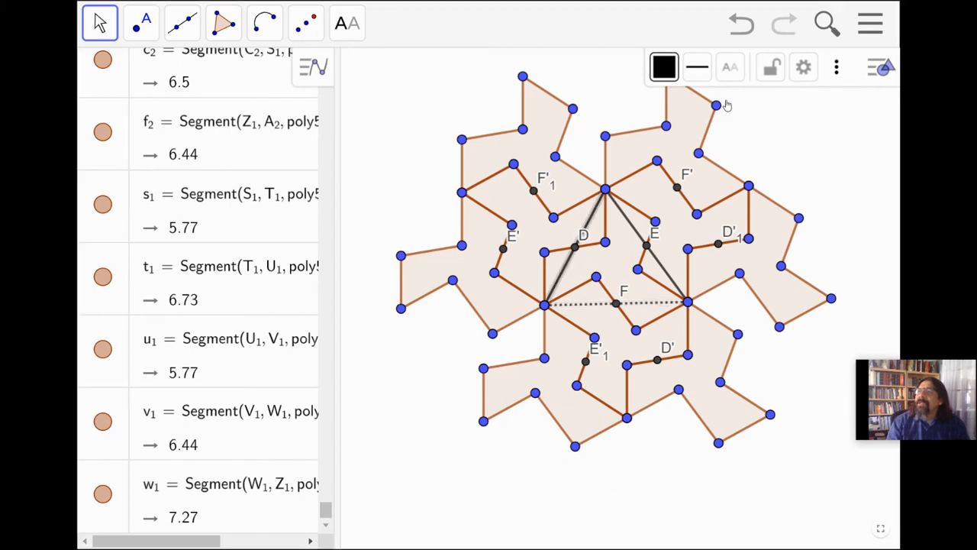
click(698, 69)
click(803, 100)
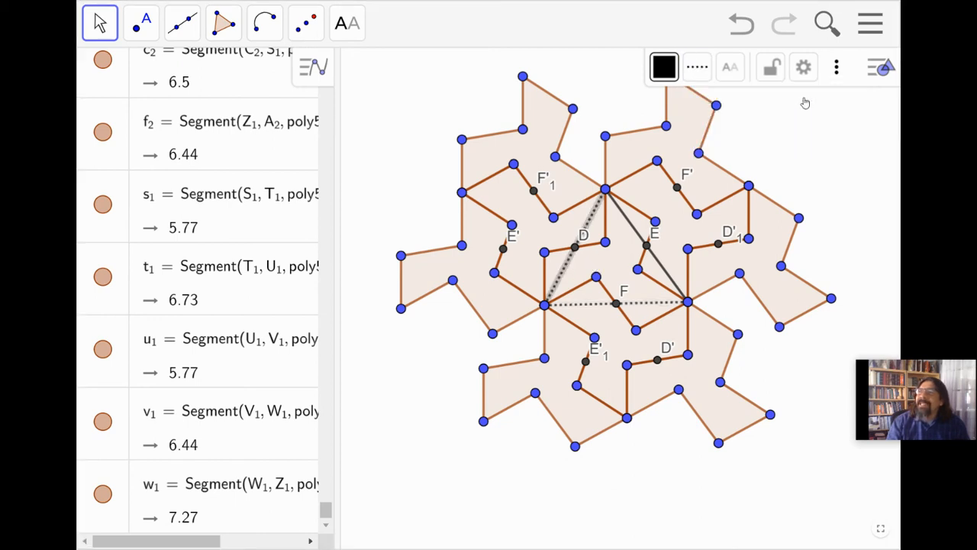
click(662, 270)
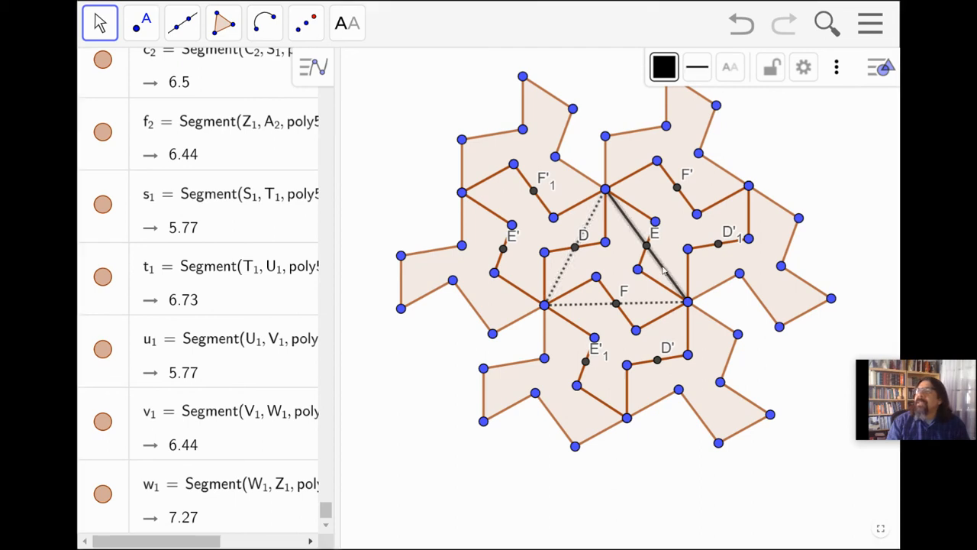
click(698, 69)
click(801, 100)
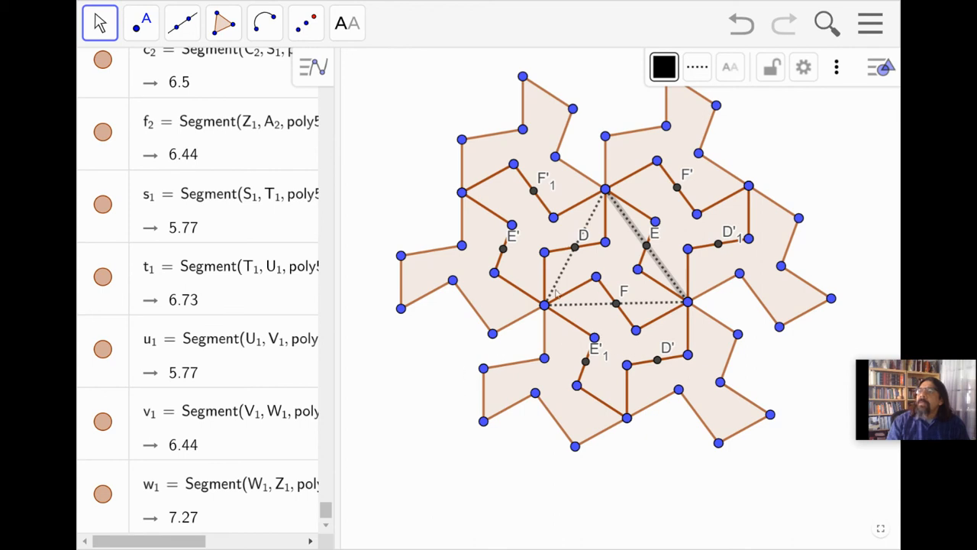
key(Escape)
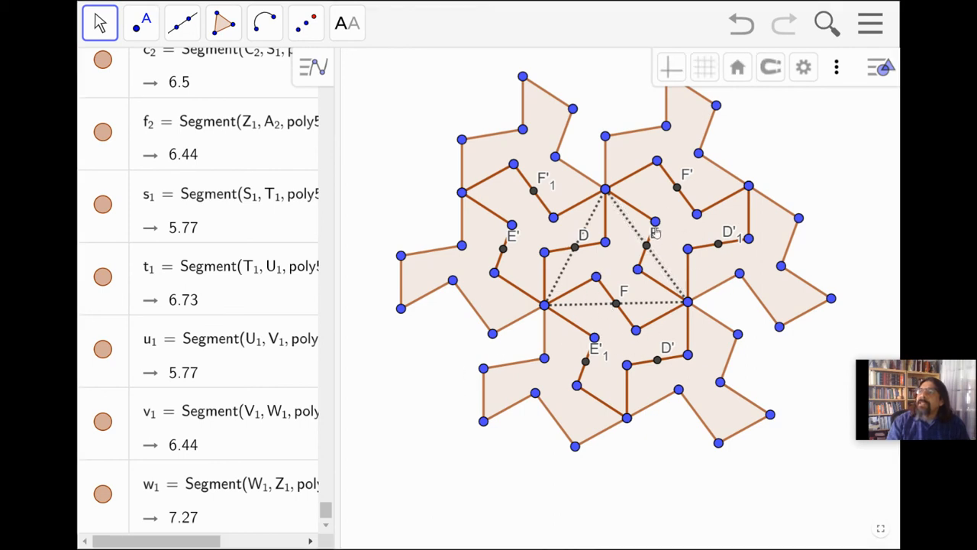
Stretch the tiles by moving triangle vertex A outward to the left and slightly up.
drag(544, 306, 533, 318)
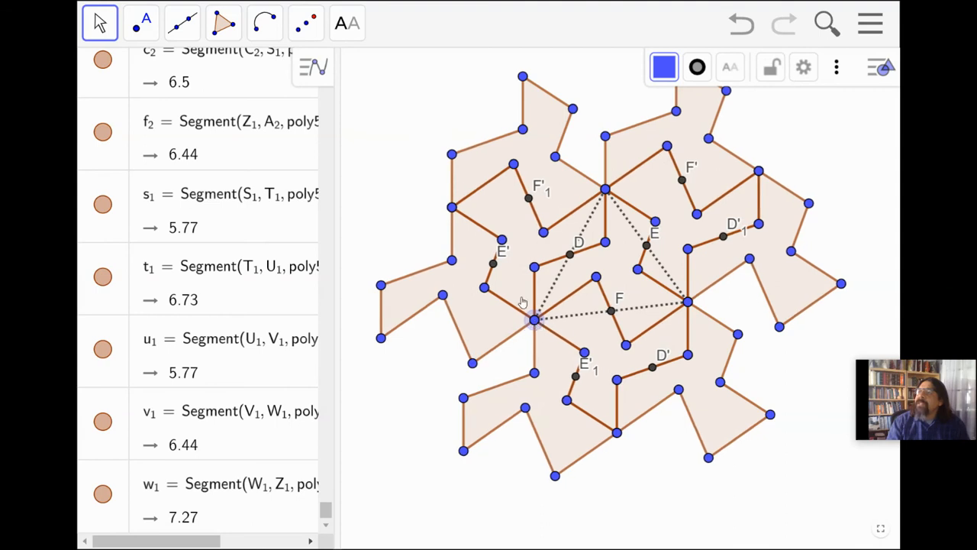
drag(535, 319, 521, 298)
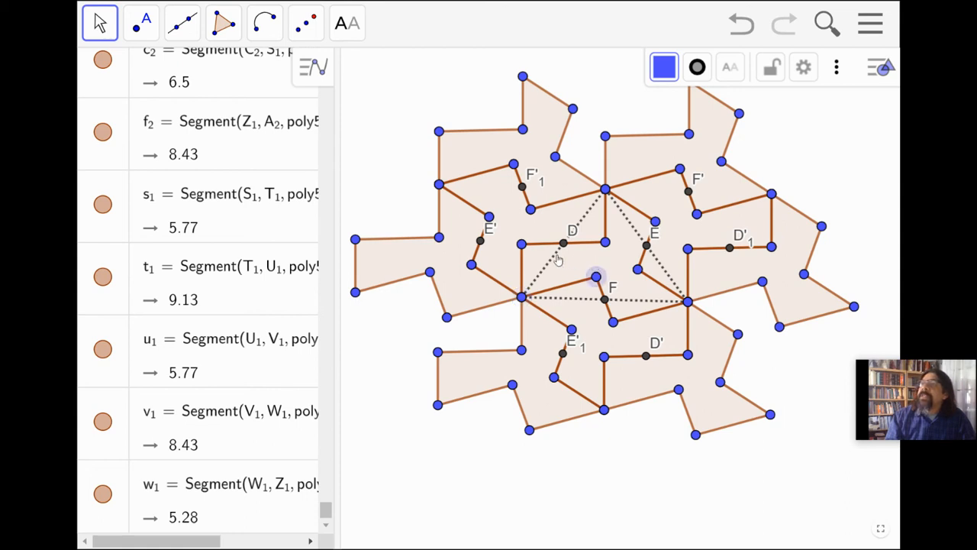
Colour the central tile blue and set its fill opacity to 45.
click(569, 268)
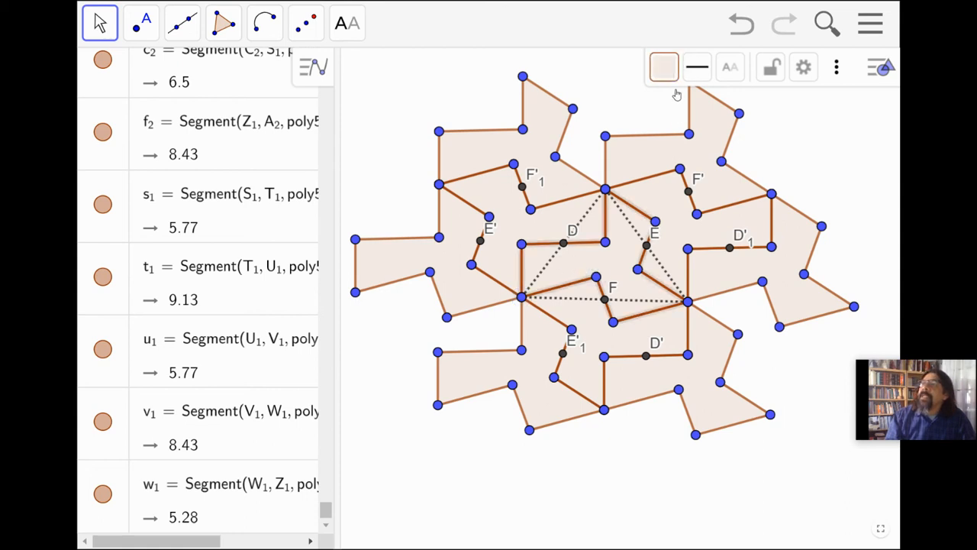
click(664, 70)
click(703, 101)
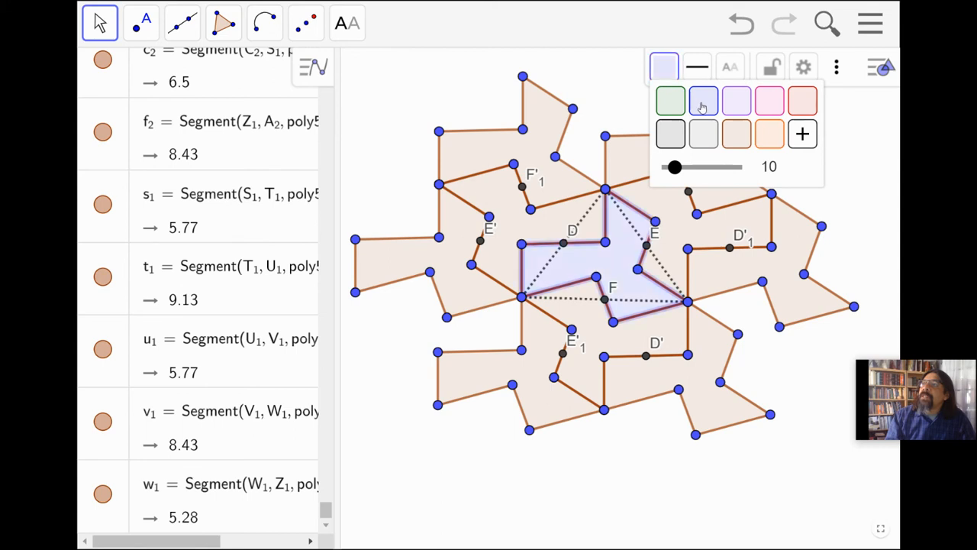
drag(686, 171, 701, 172)
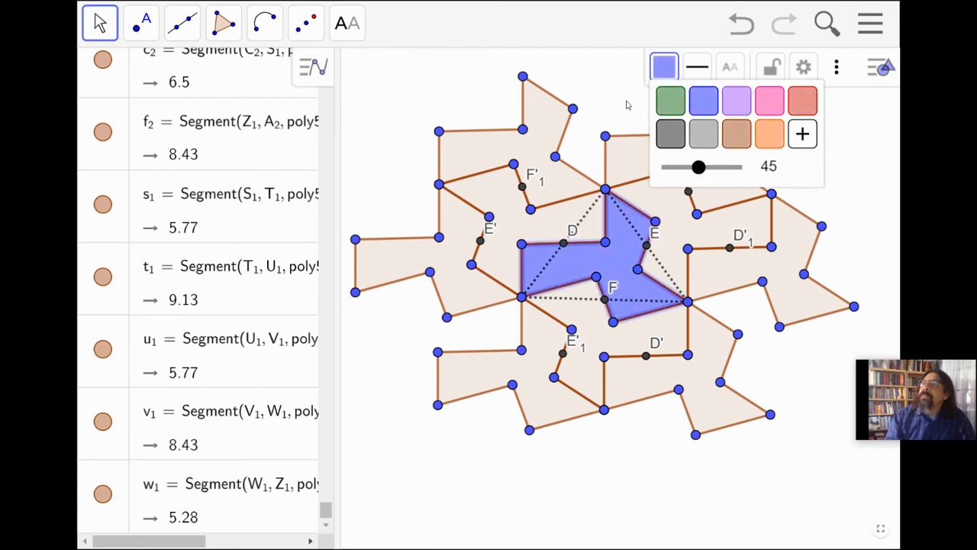
key(Escape)
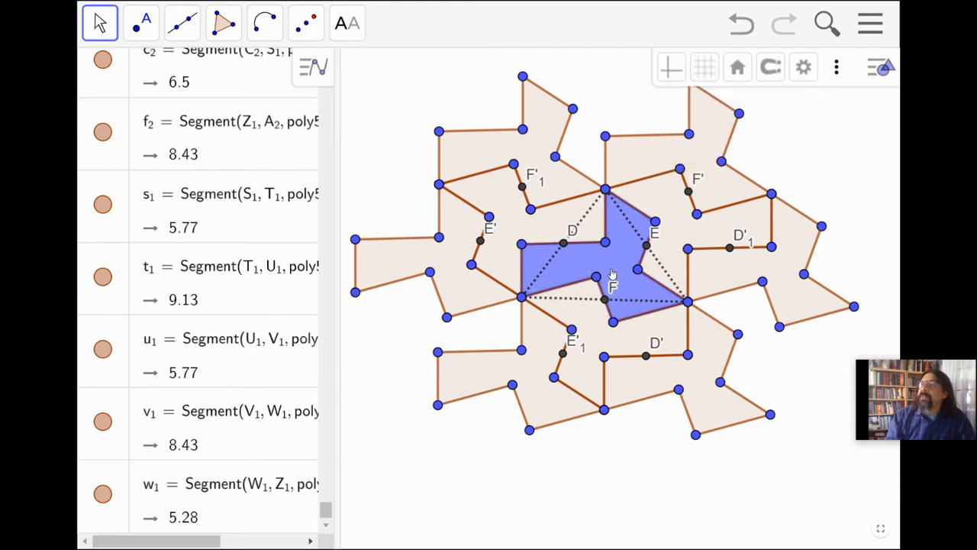
Colour the tile between midpoints E and D'1 green and the outer tile across D'1 blue.
click(690, 231)
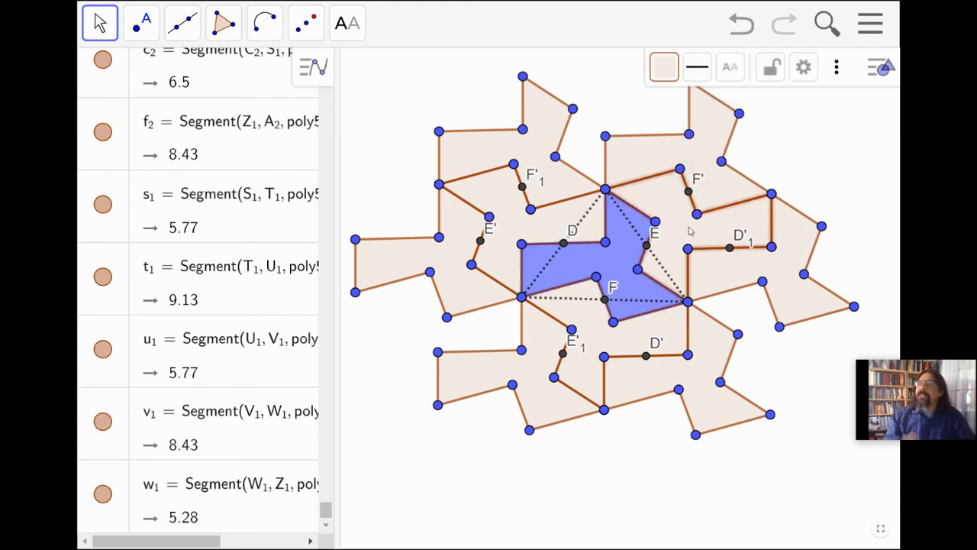
click(665, 67)
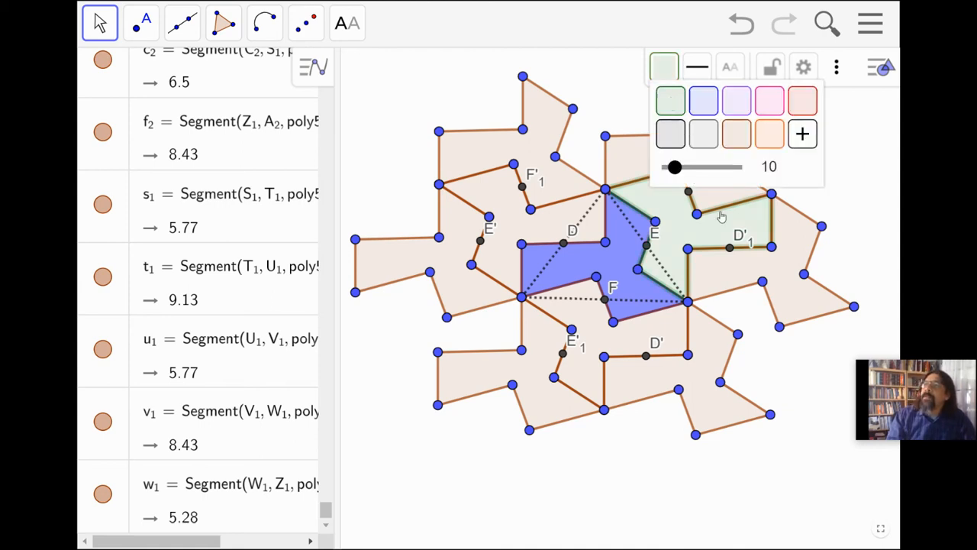
click(726, 277)
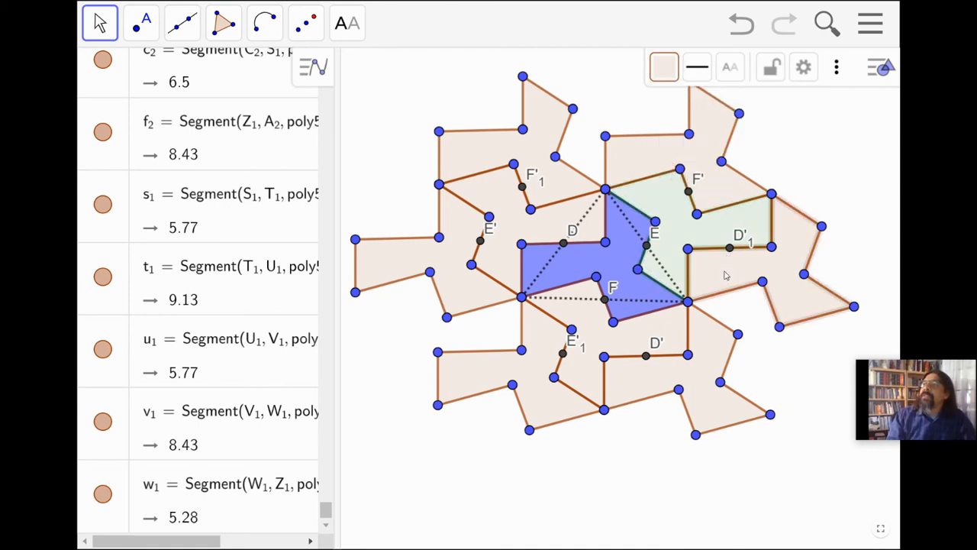
click(661, 69)
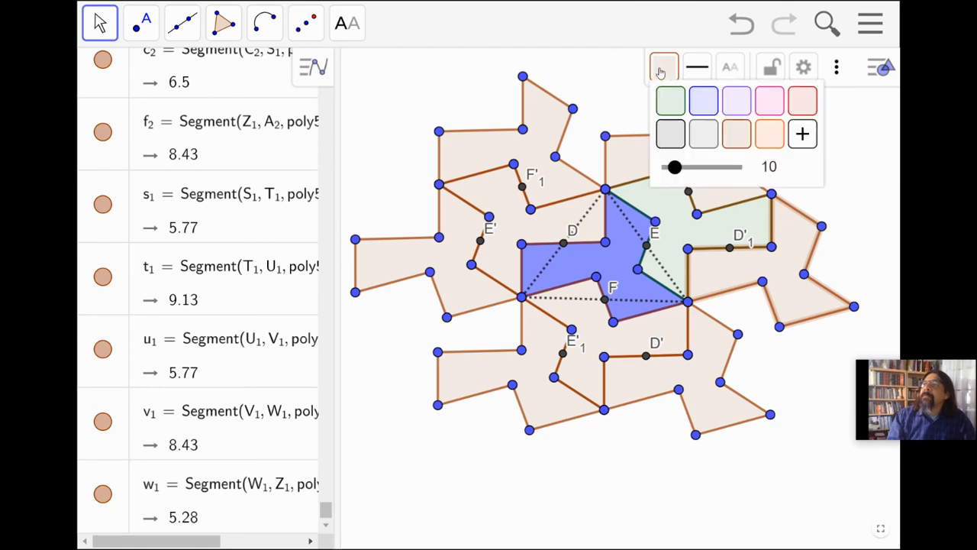
click(704, 107)
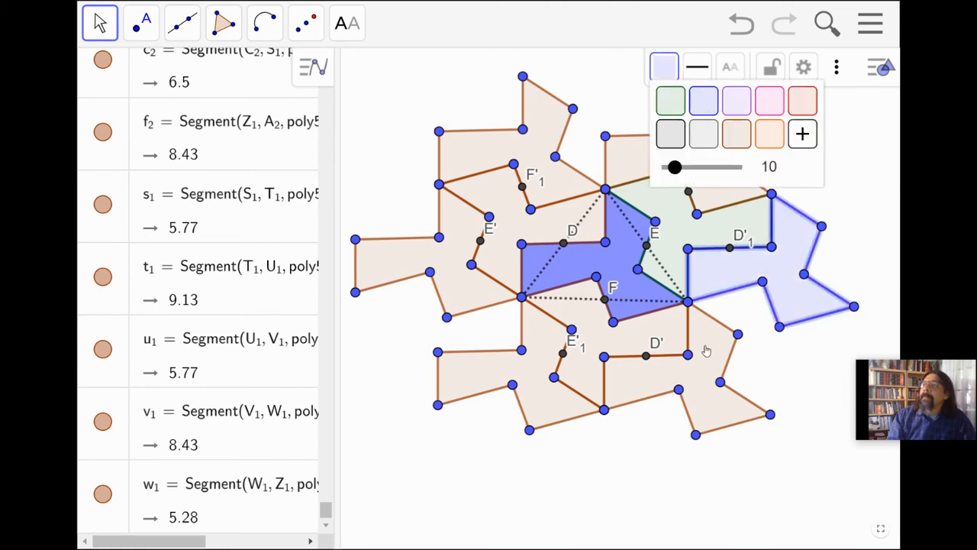
Colour the outer tile below midpoint D' purple and the tile between midpoints F and D' pink.
click(612, 284)
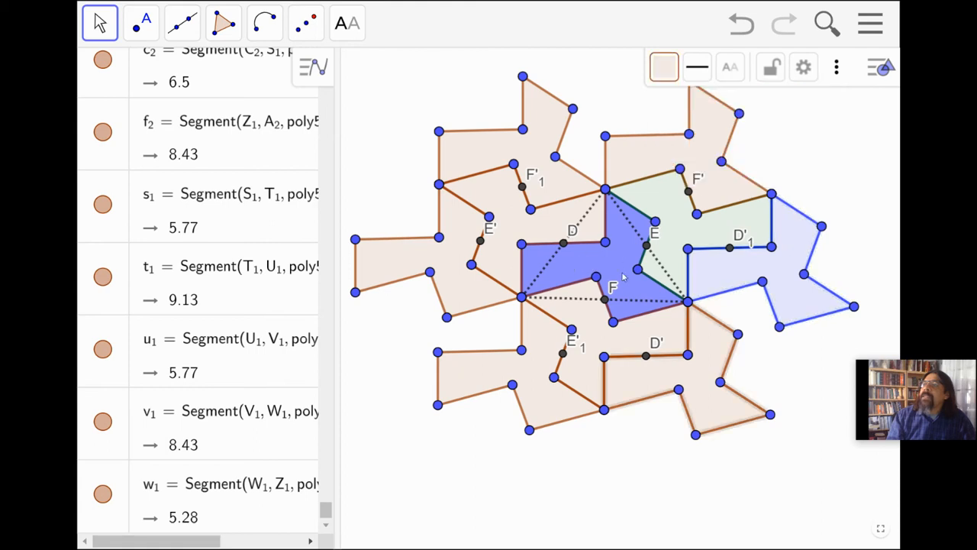
click(672, 74)
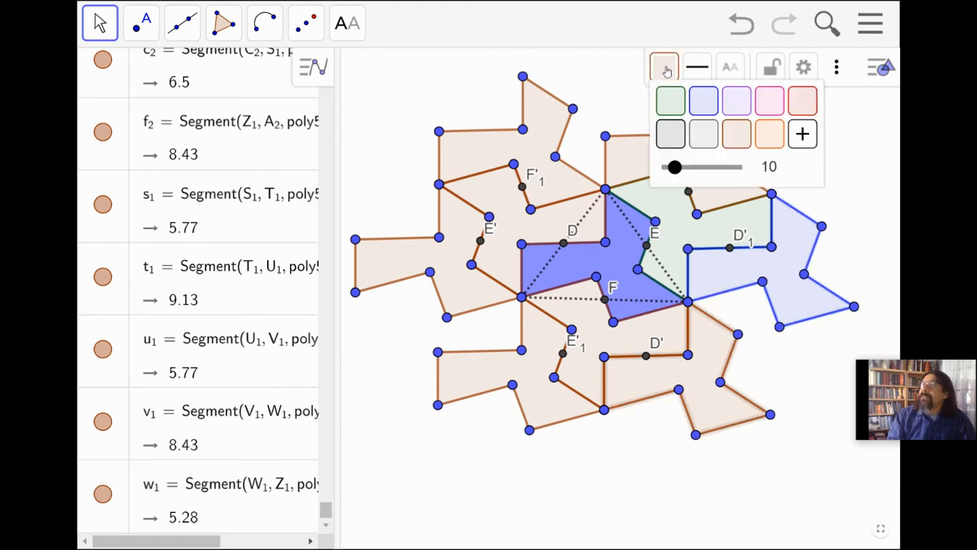
click(738, 102)
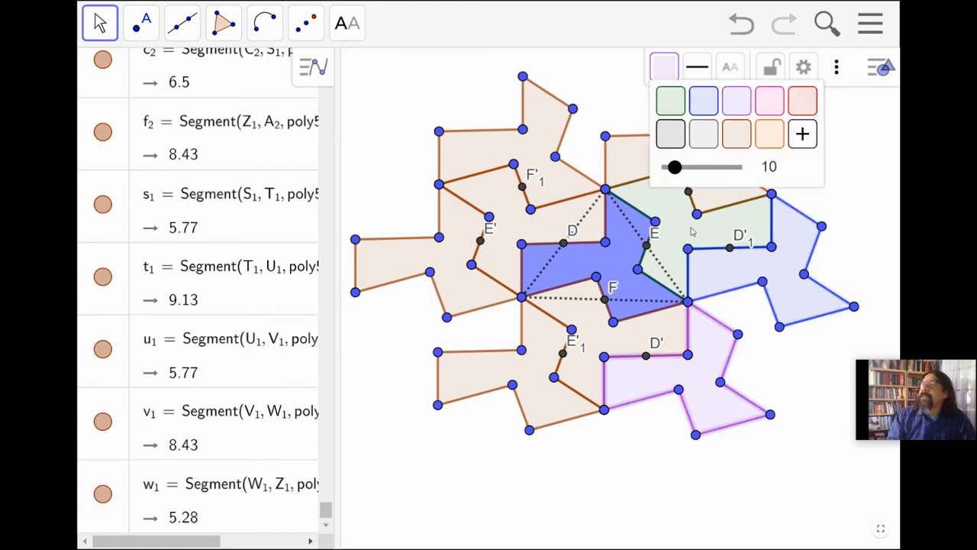
click(592, 348)
click(664, 69)
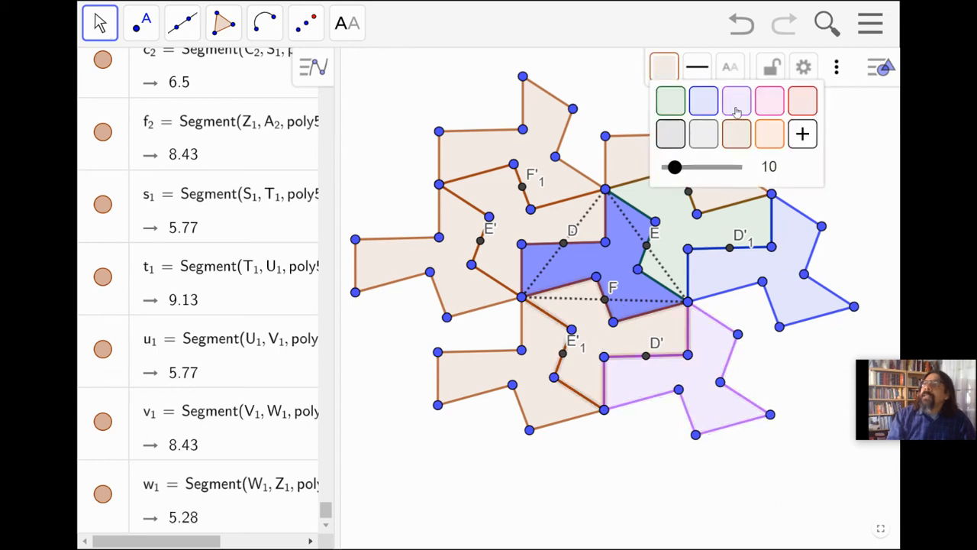
Colour the outer tile across midpoint E'1 from the pink tile red.
click(542, 360)
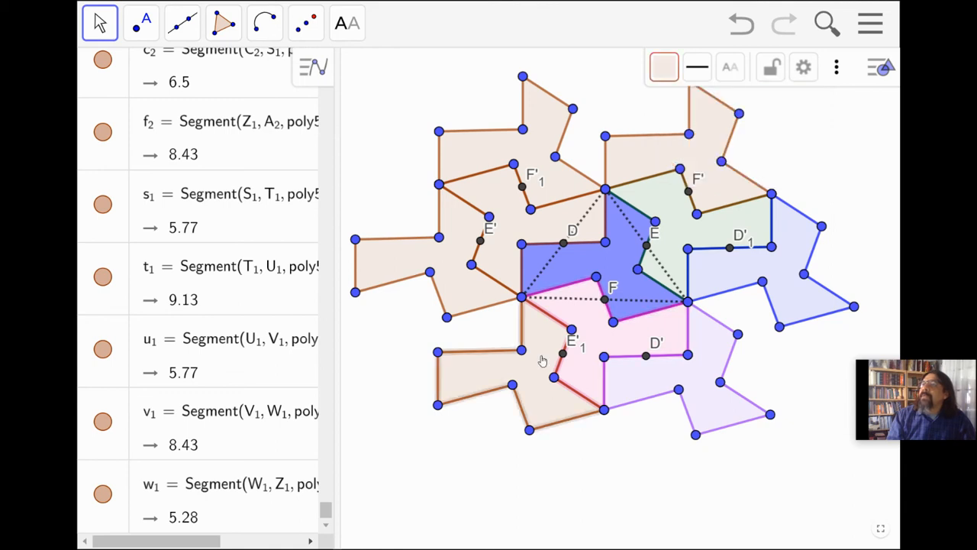
click(663, 69)
click(803, 110)
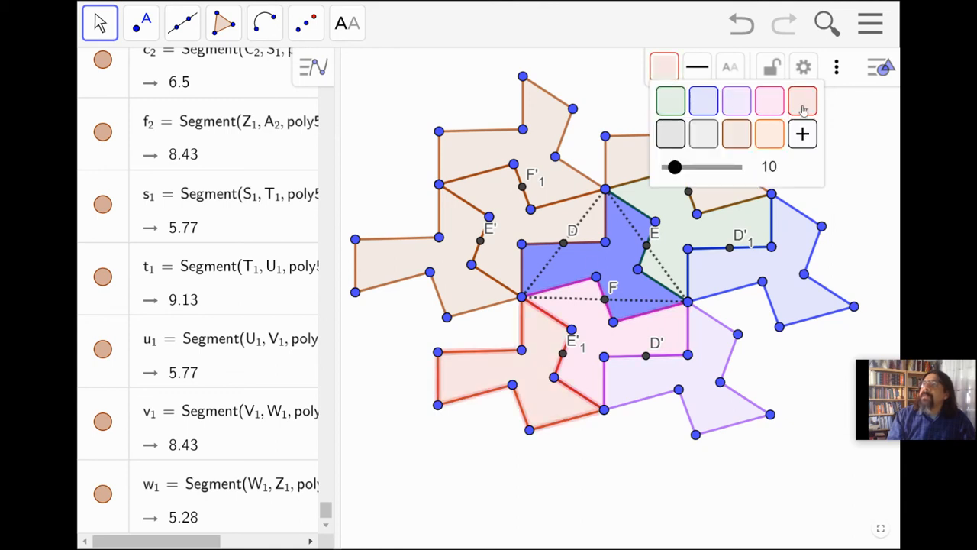
Colour the outer tile beside midpoint E' black and the tile between midpoints E' and D grey.
click(451, 265)
click(660, 67)
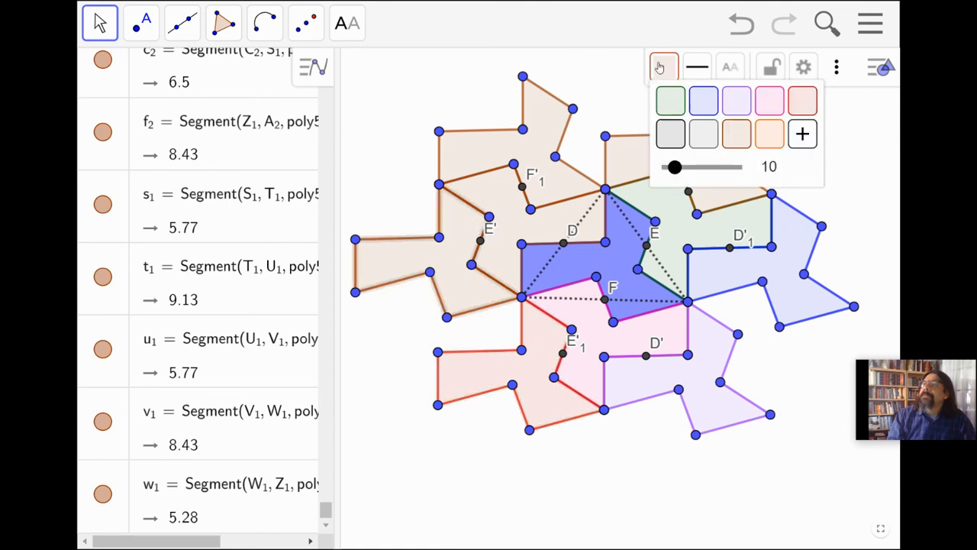
click(667, 137)
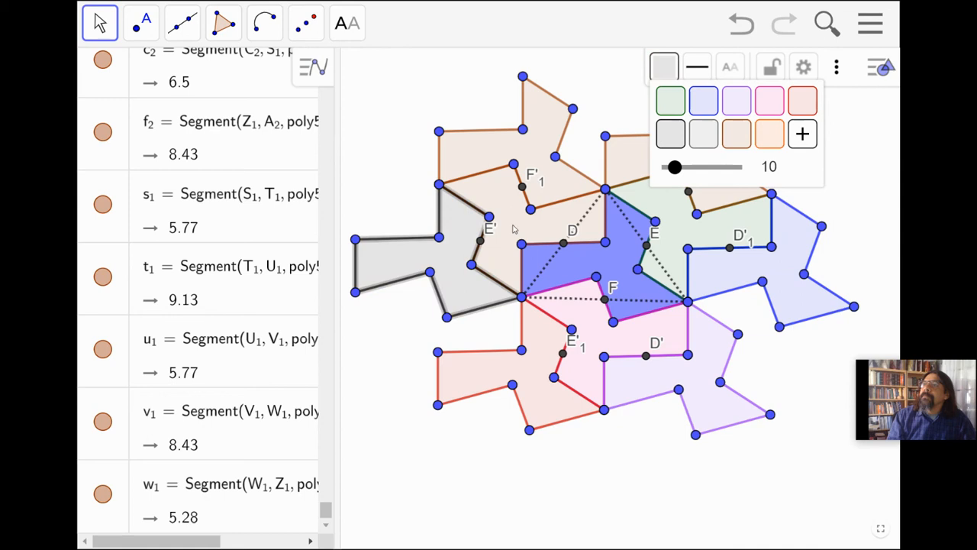
click(648, 136)
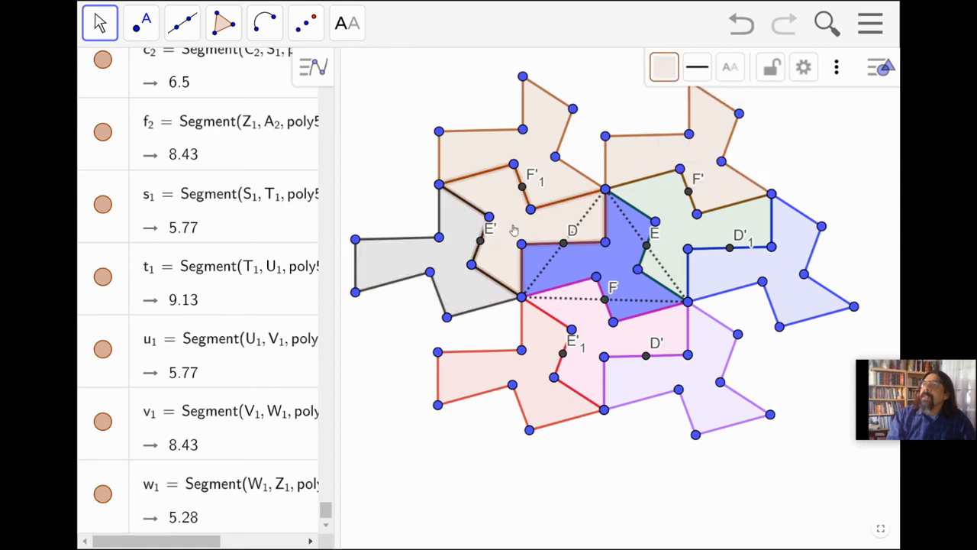
click(663, 70)
click(700, 140)
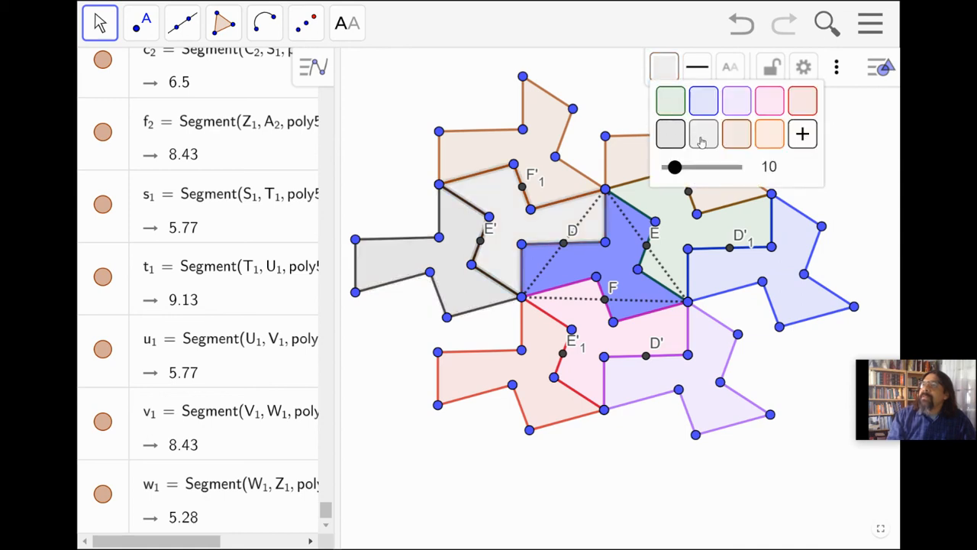
Keep the tile above midpoint F'1 brown, colour the tile above midpoint F' orange, and clear the selection.
click(522, 152)
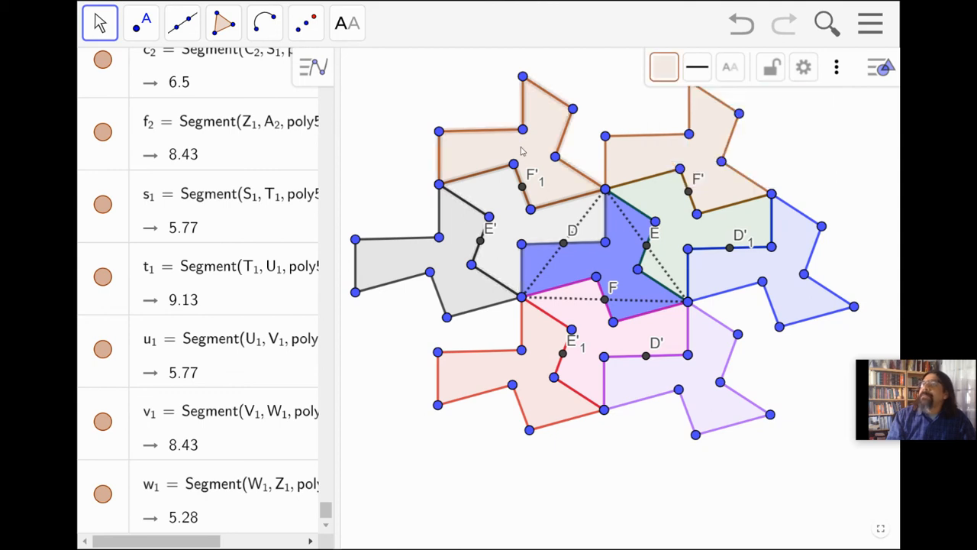
click(663, 75)
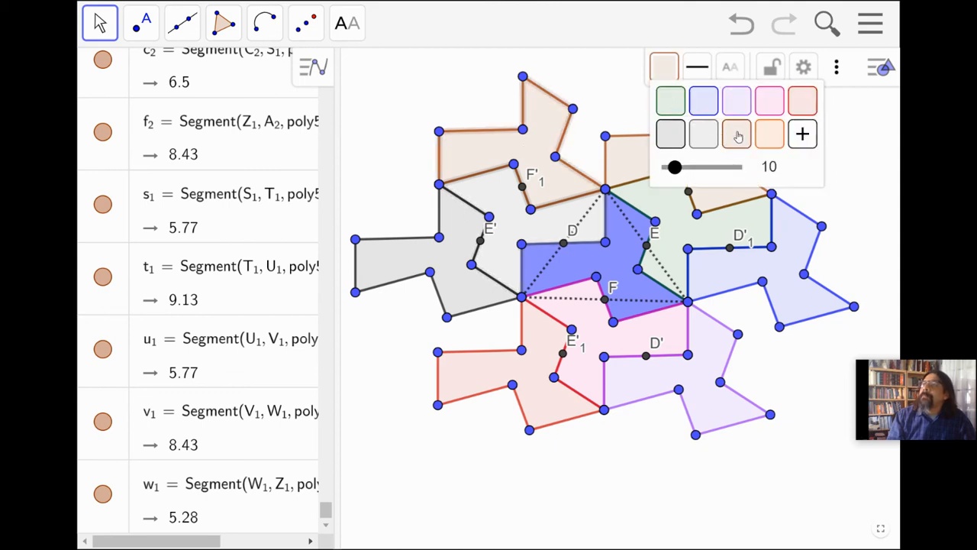
click(626, 168)
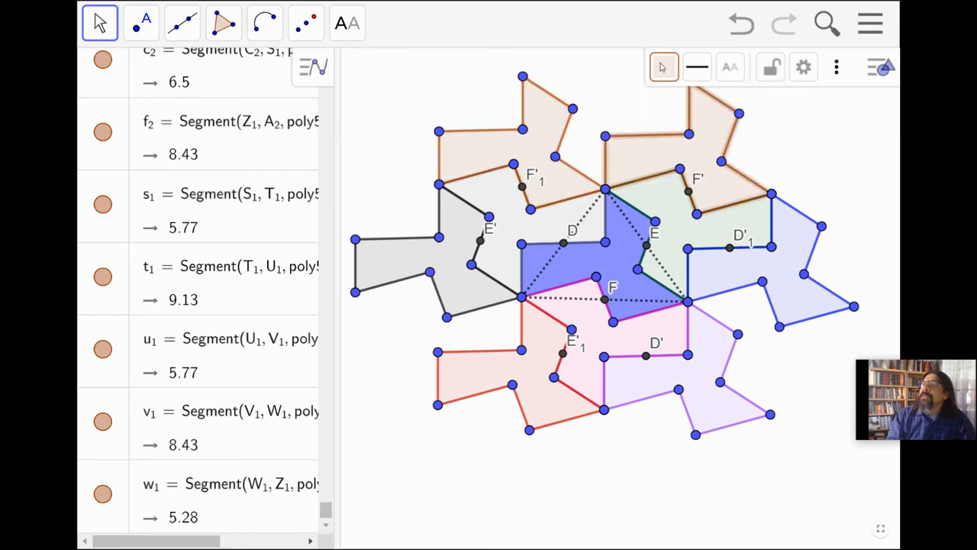
click(664, 67)
click(763, 144)
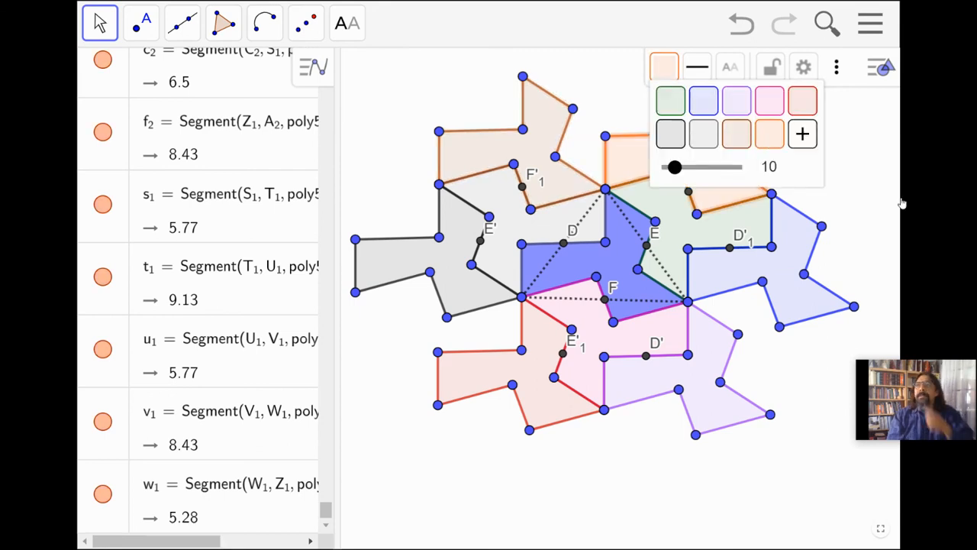
click(873, 205)
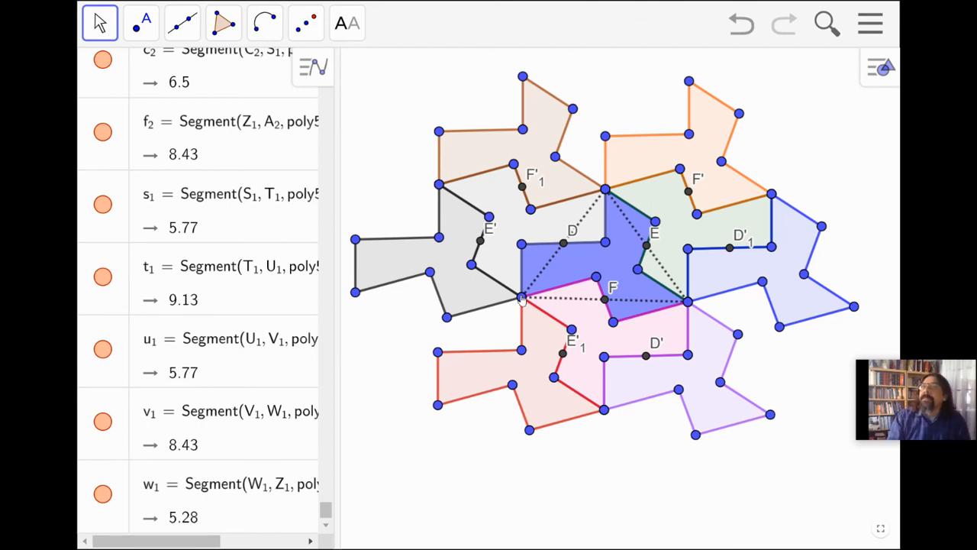
Move triangle vertex A down and slightly to the right to reshape all the tiles.
drag(522, 299, 528, 316)
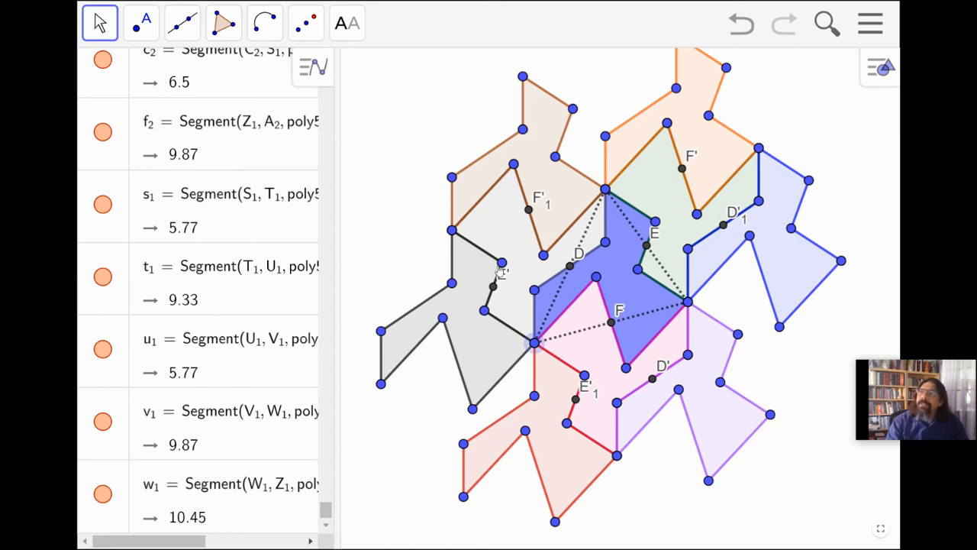
Hide the labels of the reflected midpoints F'1, E', F', D'1, D' and E'1.
click(349, 32)
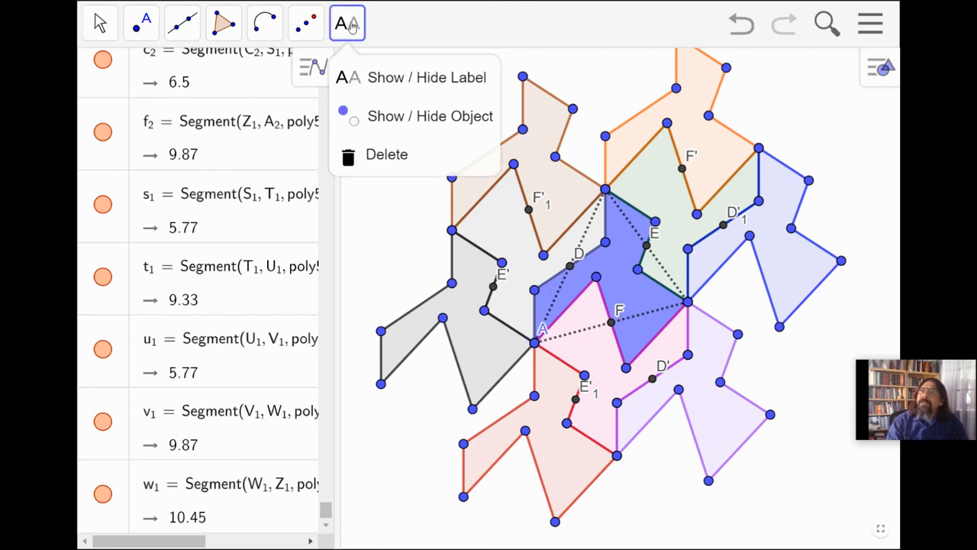
click(387, 82)
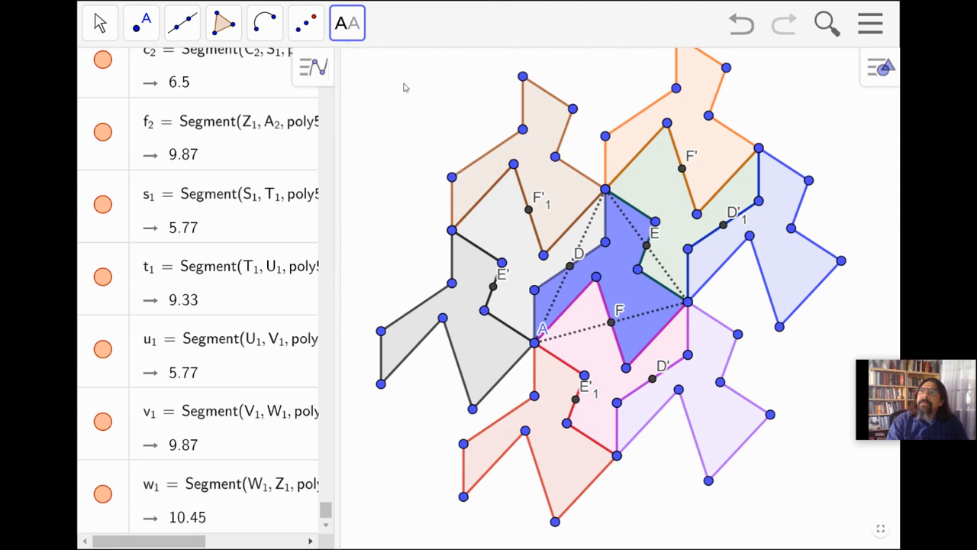
click(530, 211)
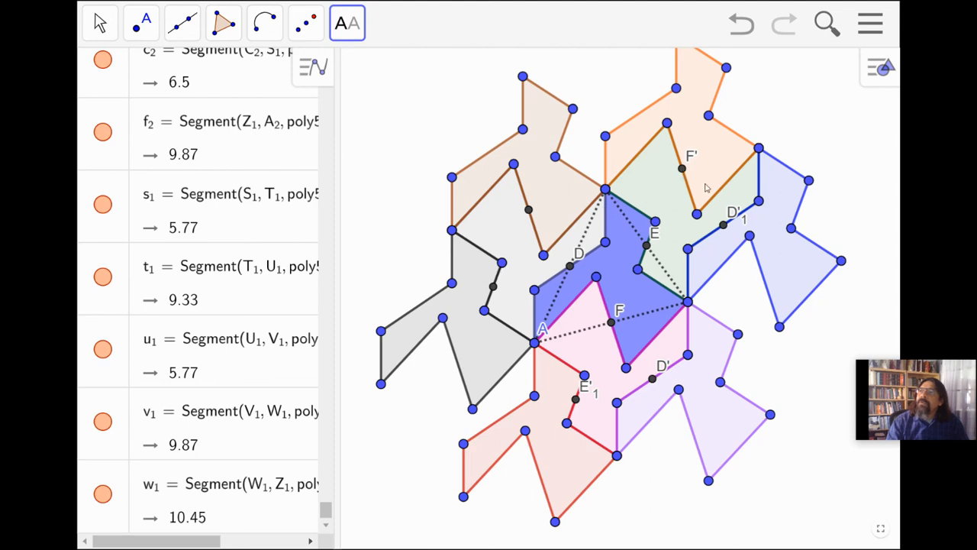
click(724, 226)
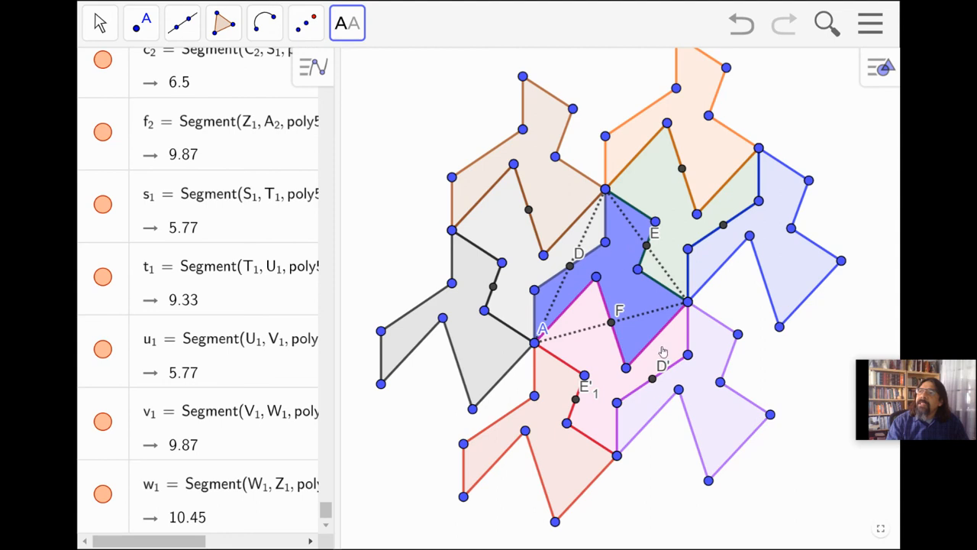
click(576, 401)
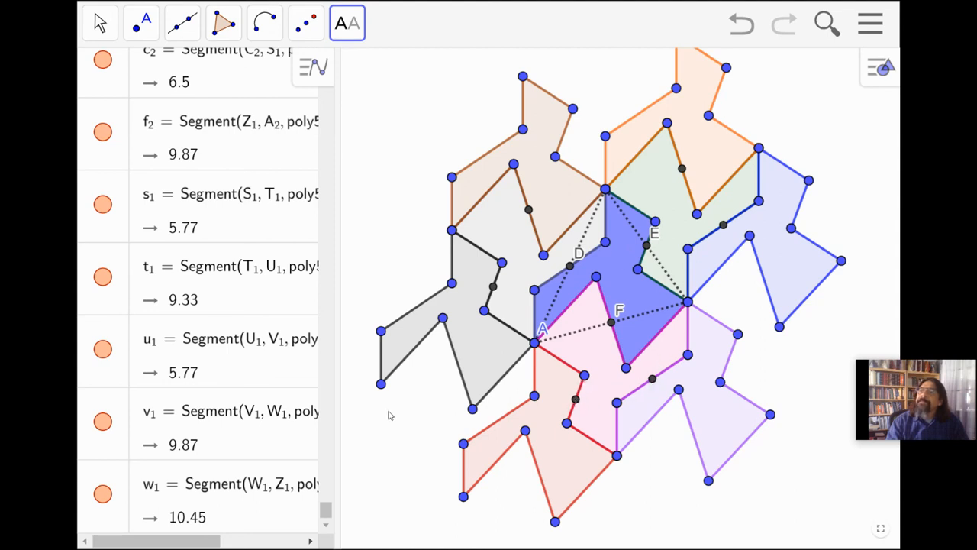